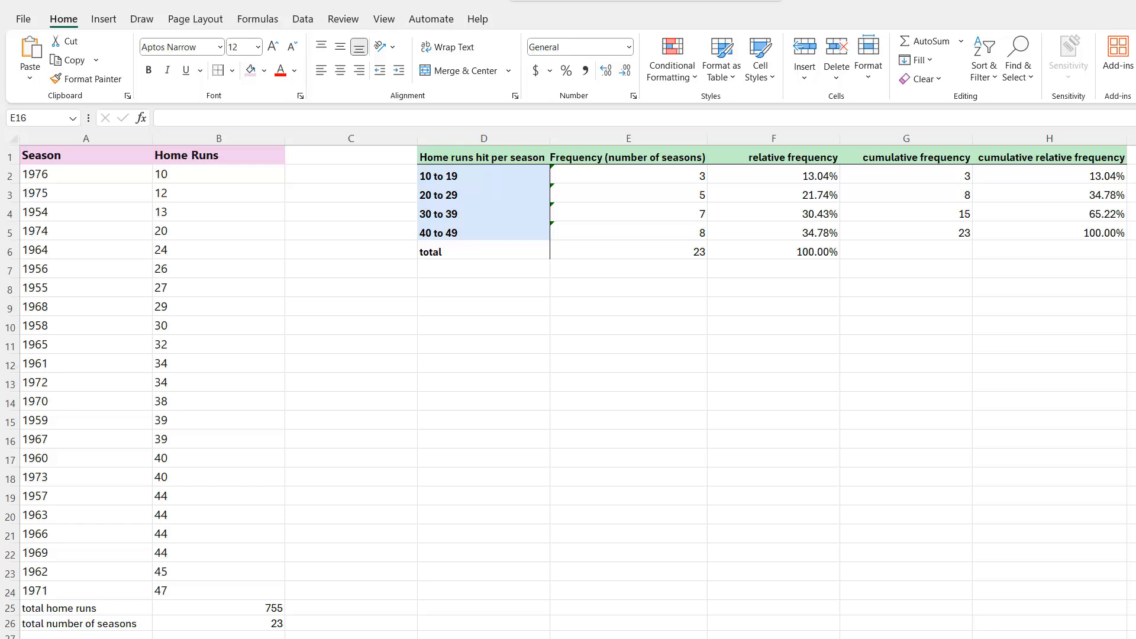
Inspect the contents of the home-run class labels in D2:D5, including the leading apostrophe in each entry
left_click(480, 176)
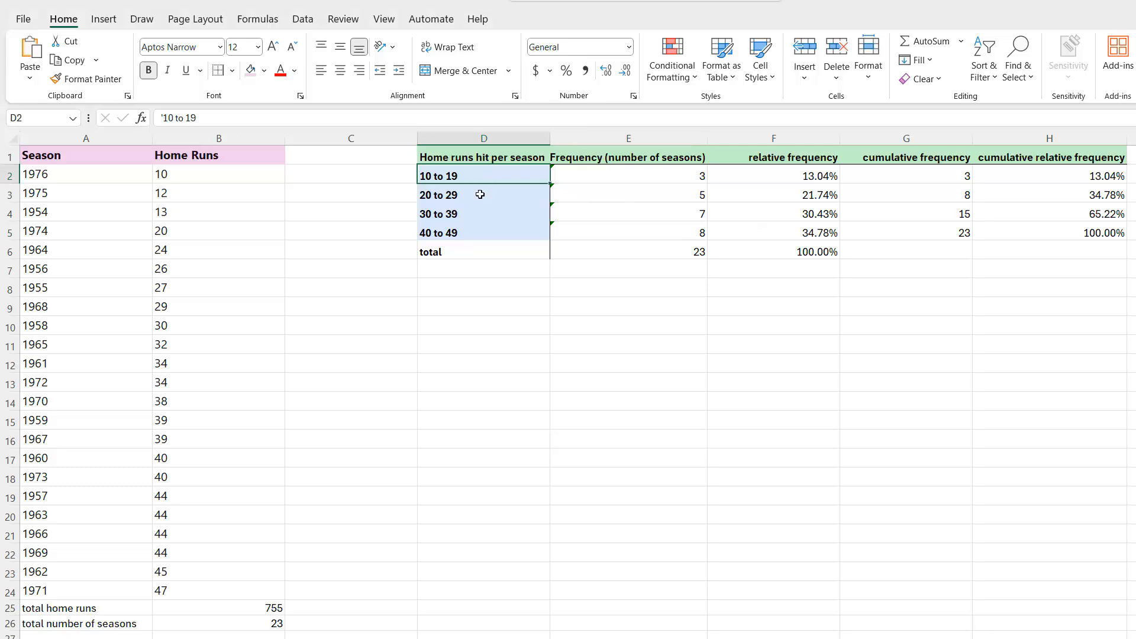
key("Return")
key("Return")
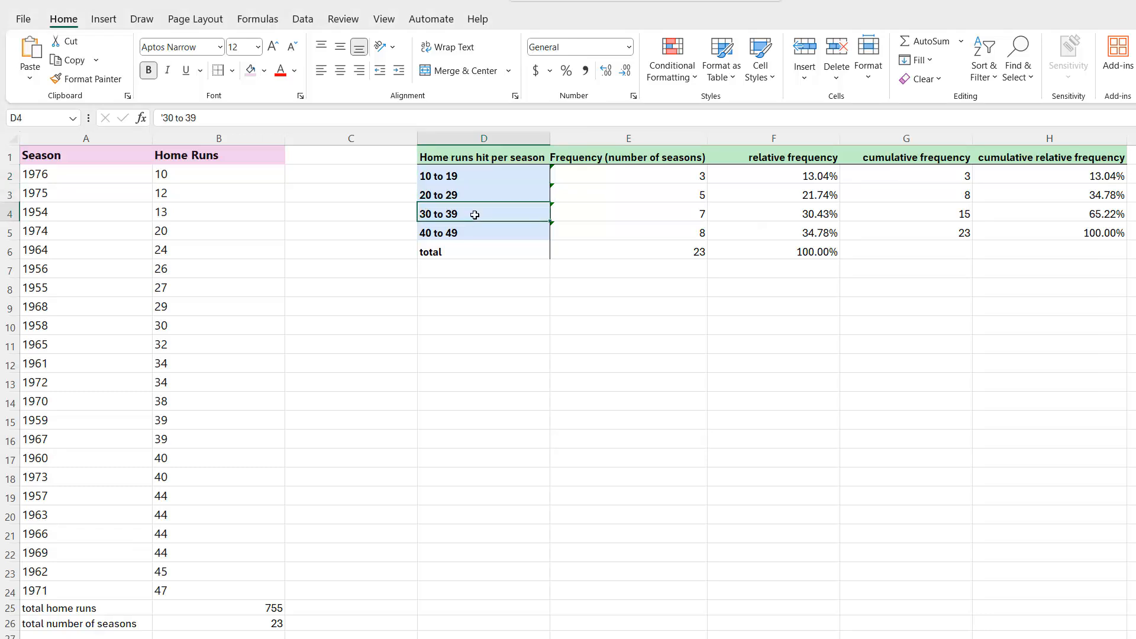
key("Return")
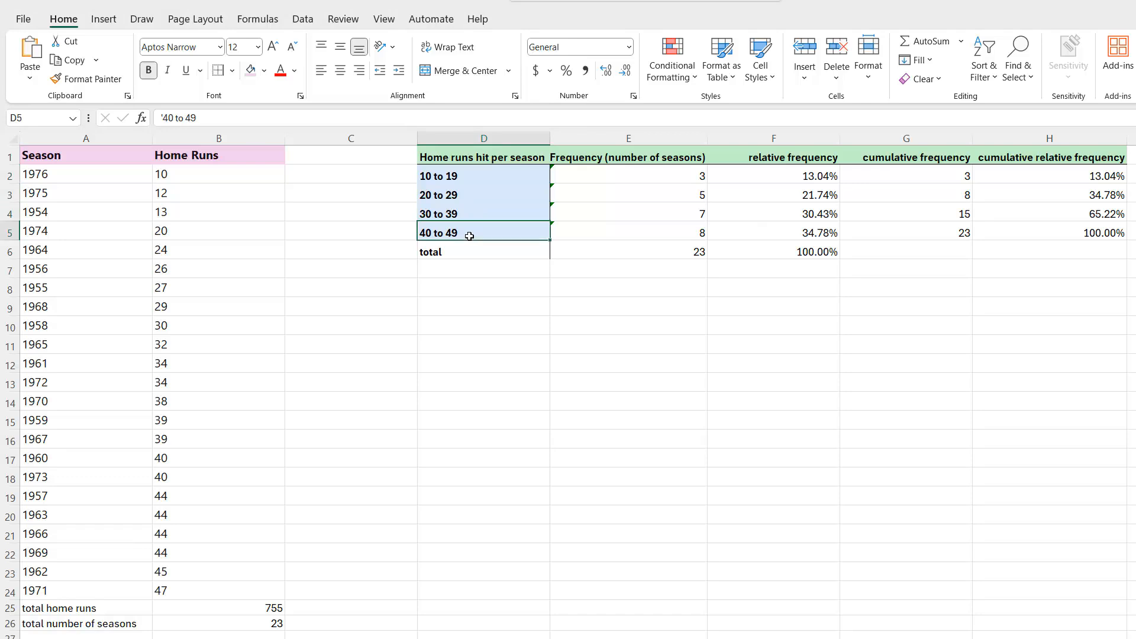
left_click(165, 117)
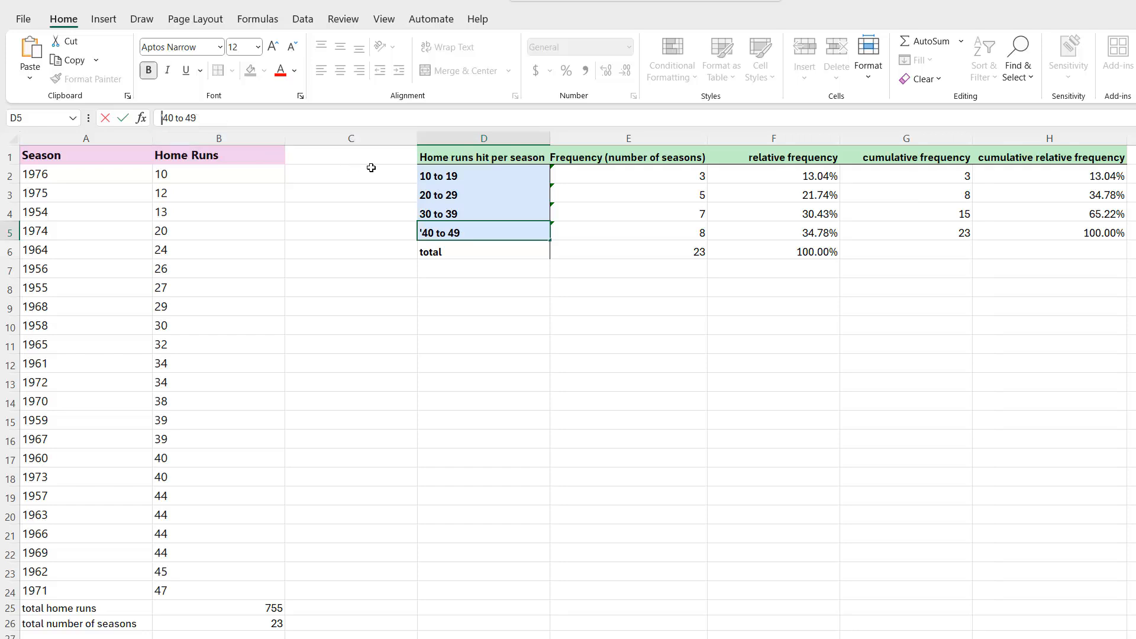
key("Return")
key("F2")
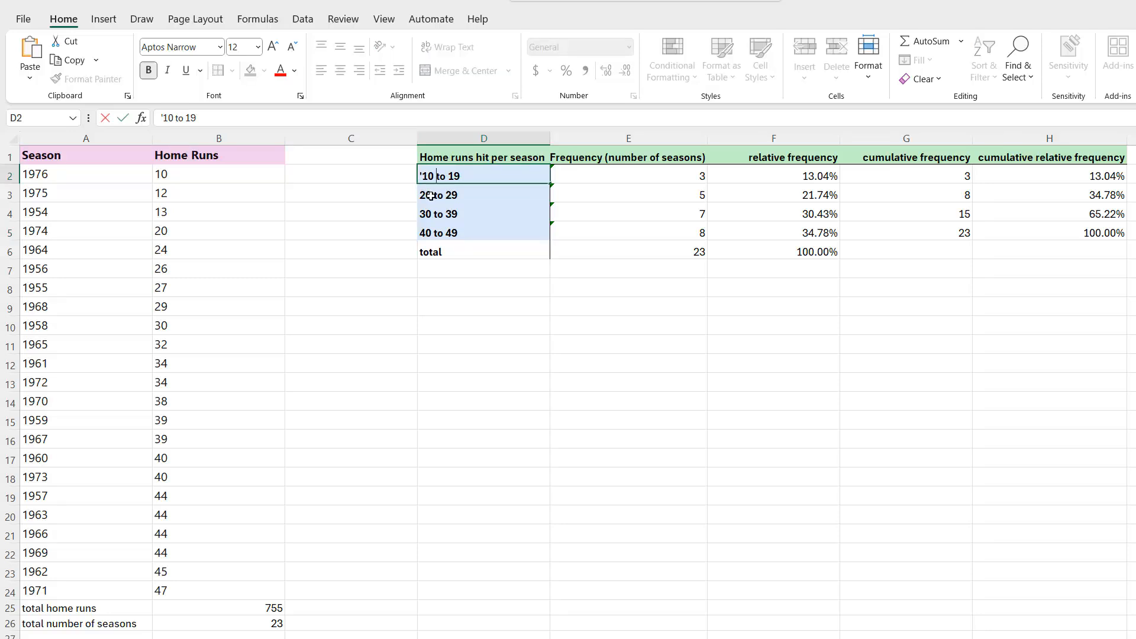
key("Return")
key("F2")
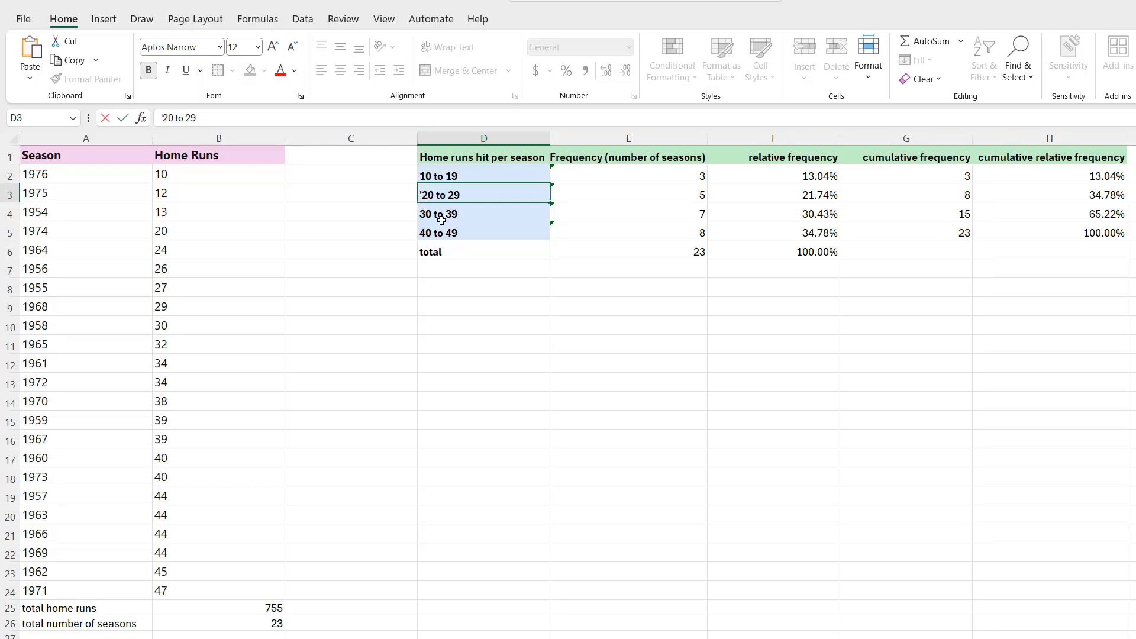
key("Return")
key("Return")
key("Return")
key("shift+Return")
key("shift+Return")
key("F2")
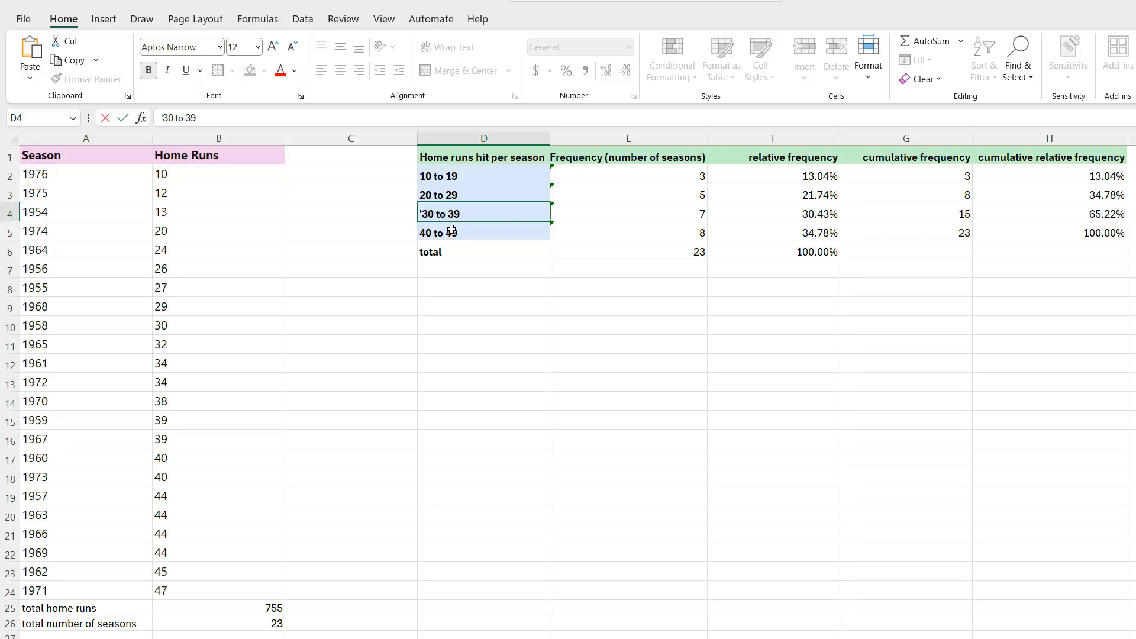
key("Return")
key("F2")
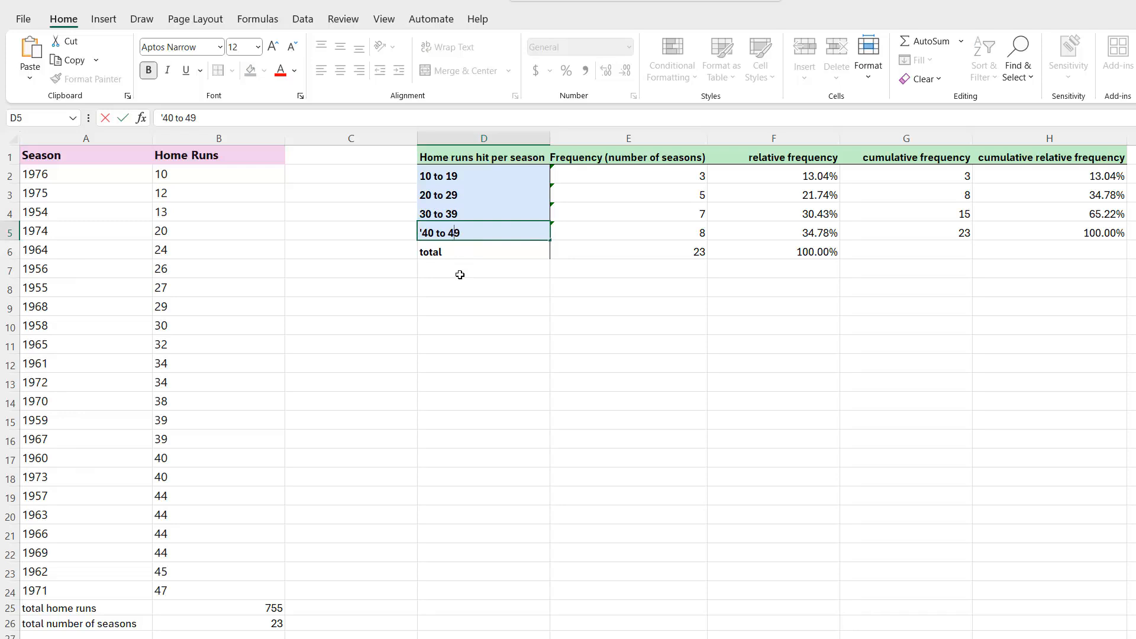
left_click(430, 286)
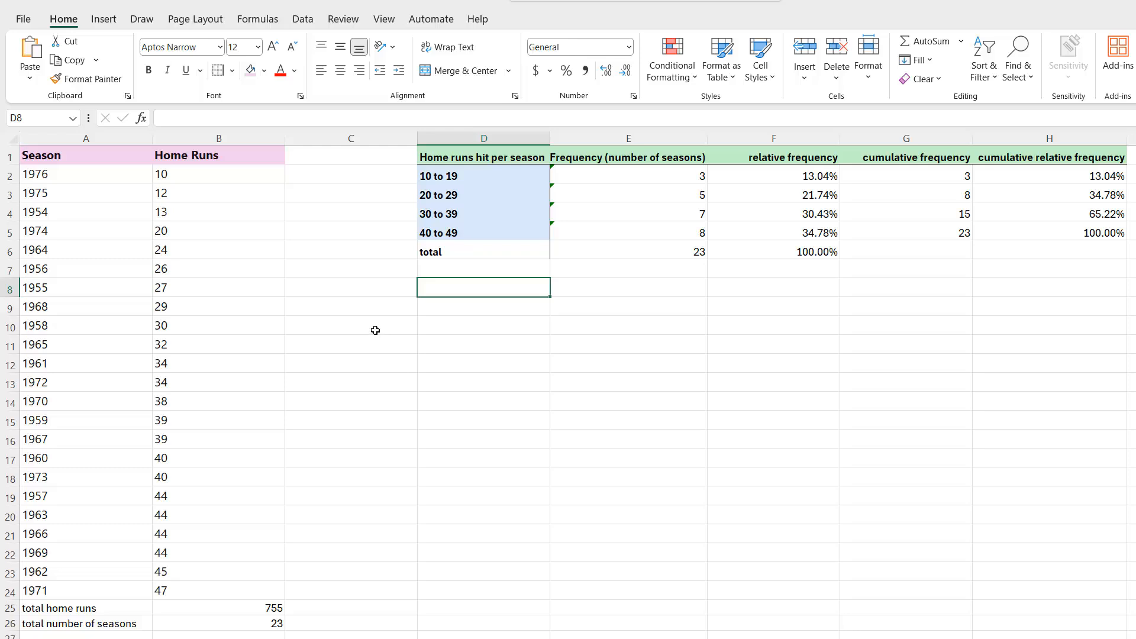
left_click(355, 285)
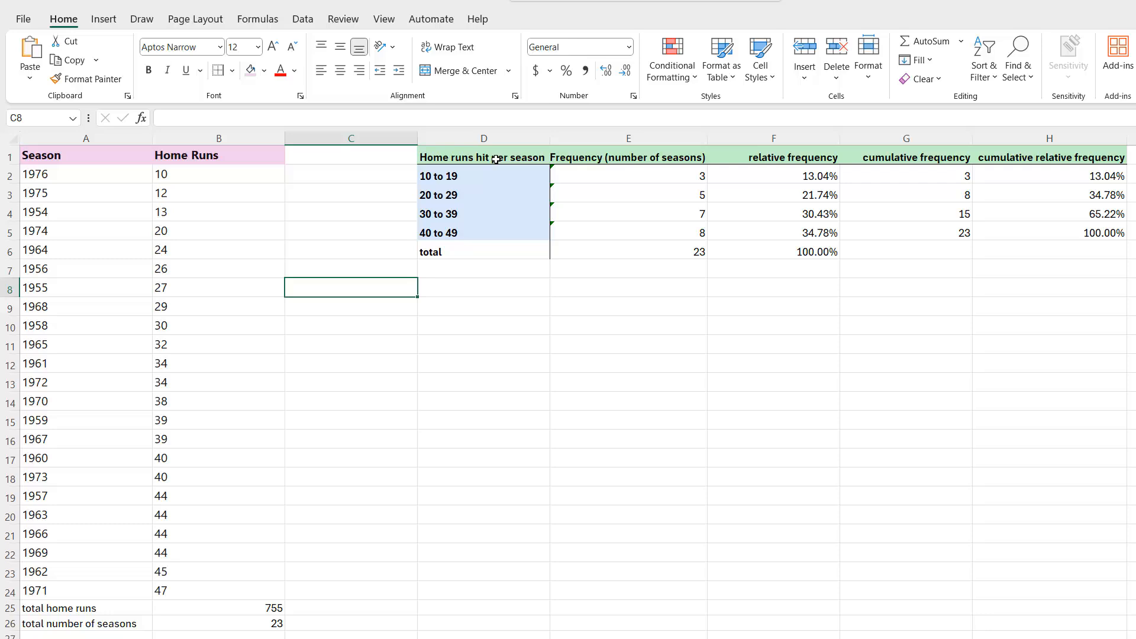
Insert a 2-D clustered column chart from the class labels and frequencies in D1:E5, headers included
left_click_drag(495, 158, 575, 226)
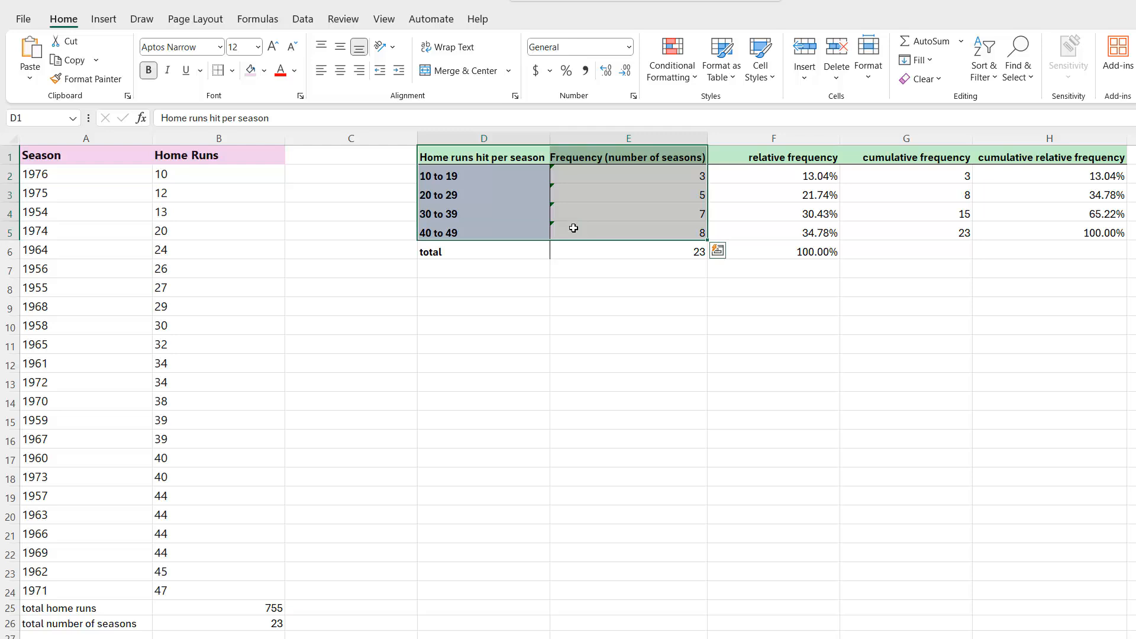
left_click(529, 225)
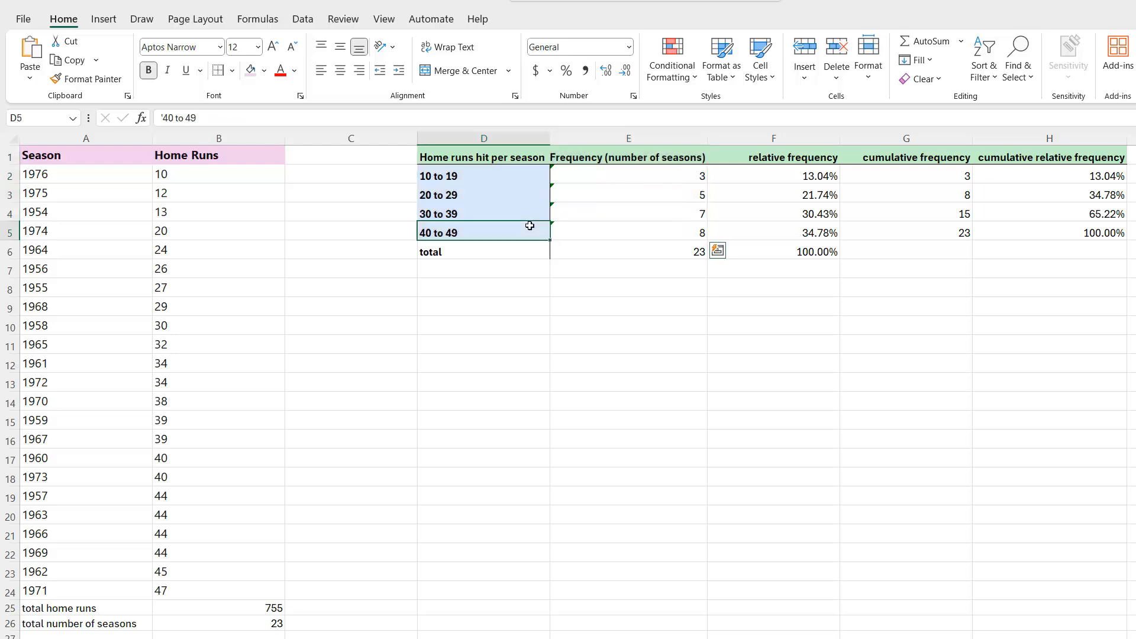
left_click(490, 158, "ctrl")
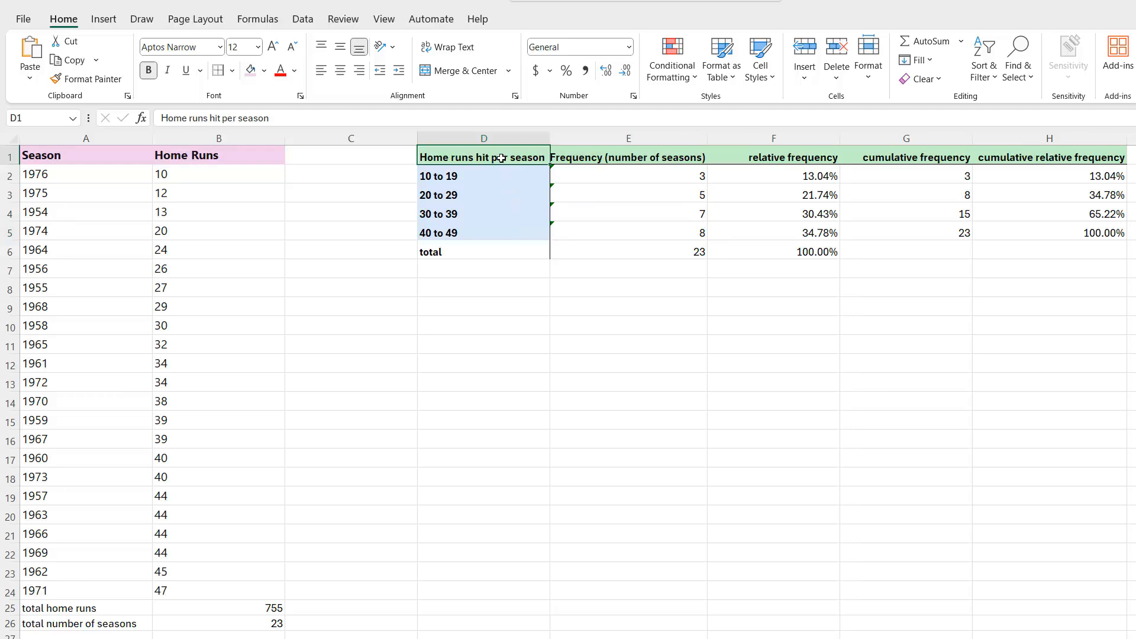
left_click_drag(502, 158, 579, 230)
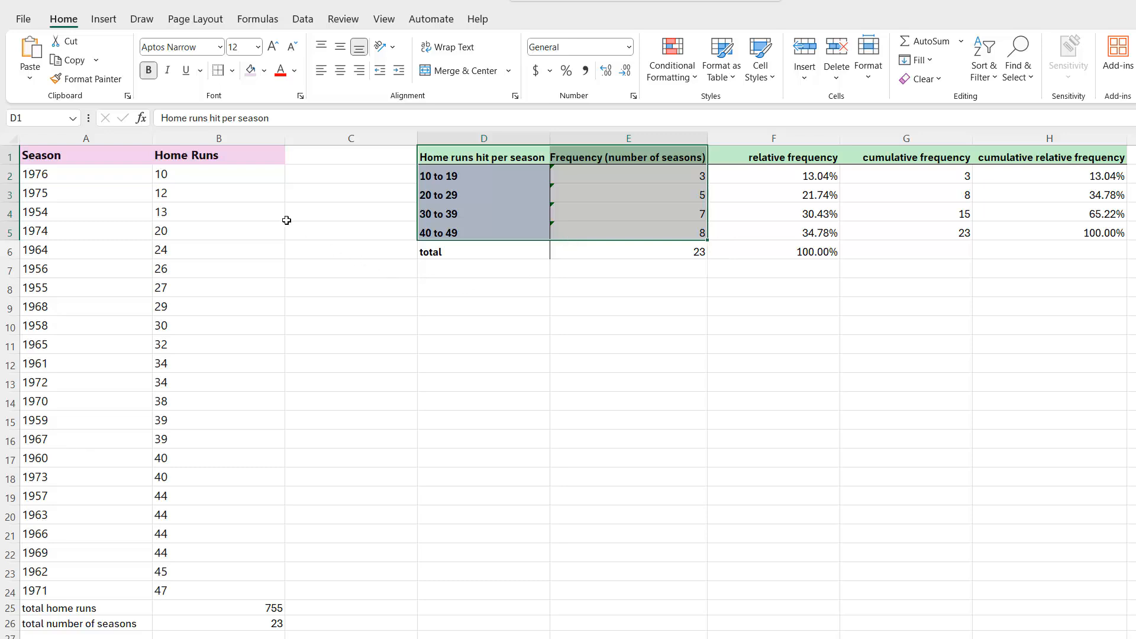
left_click(105, 20)
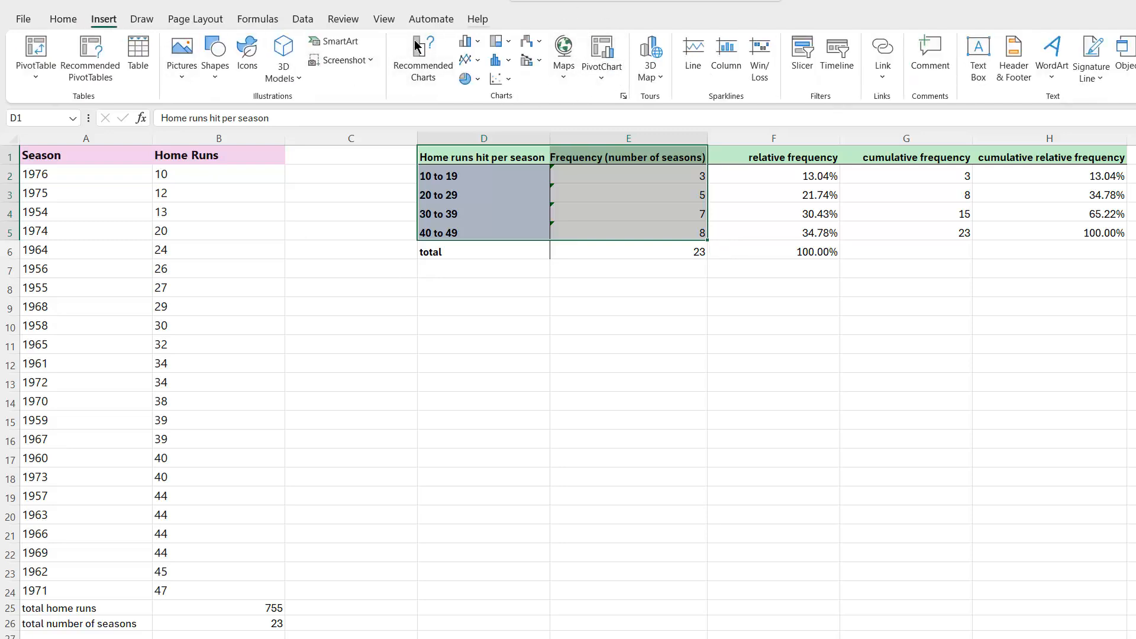
left_click(478, 42)
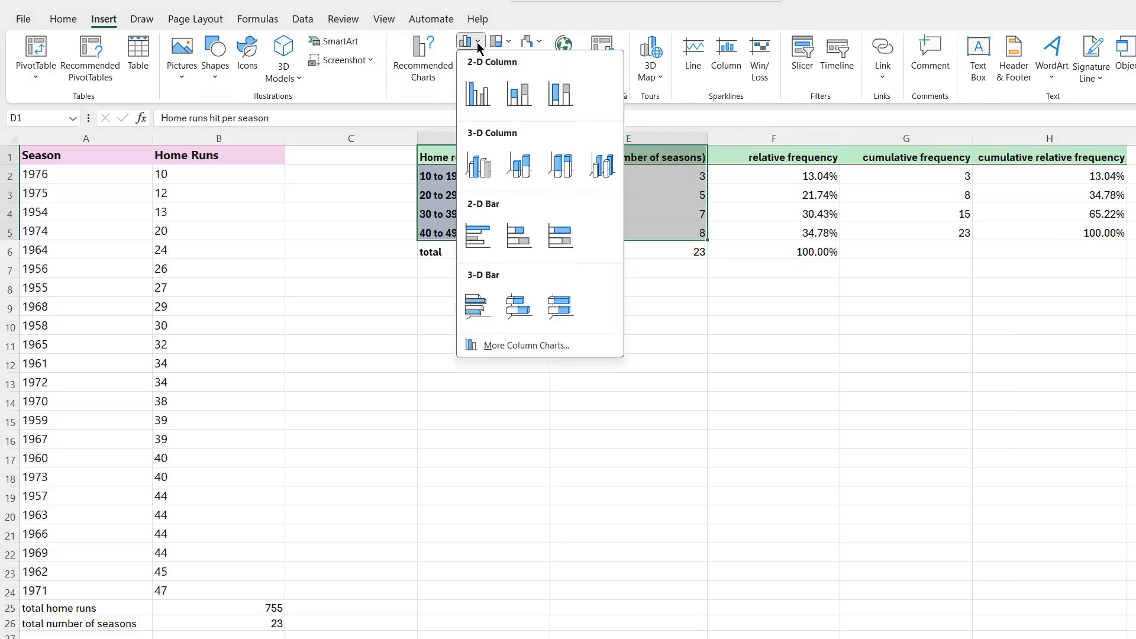
left_click(477, 94)
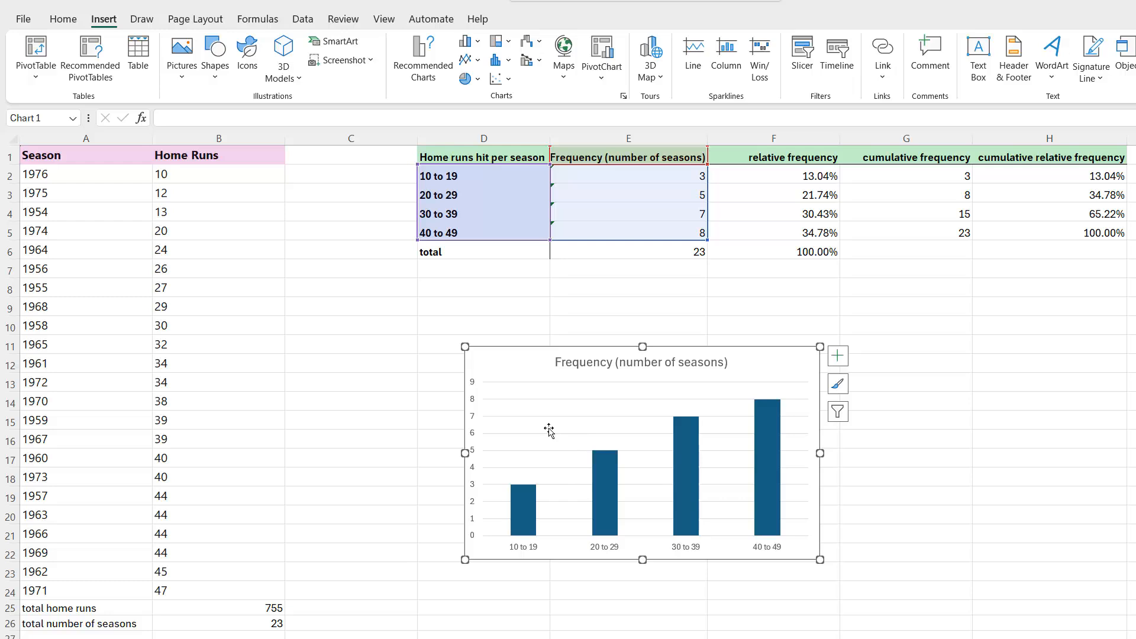
Replace the chart title with "Hank Aaron's Home Runs Per Season During His Career"
left_click(618, 363)
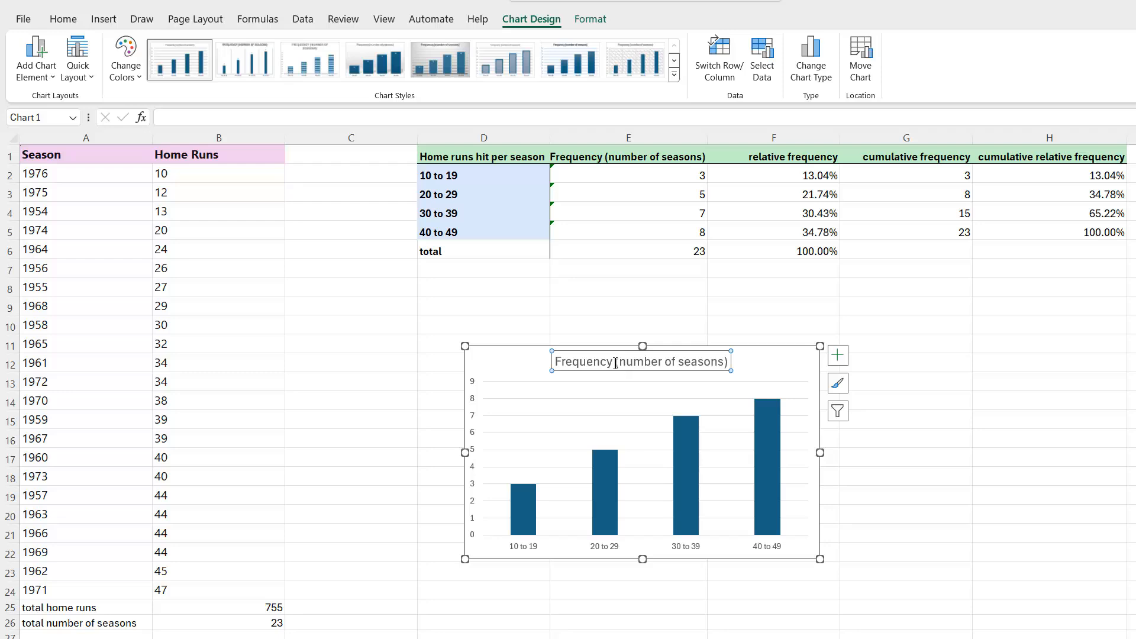
left_click(619, 366)
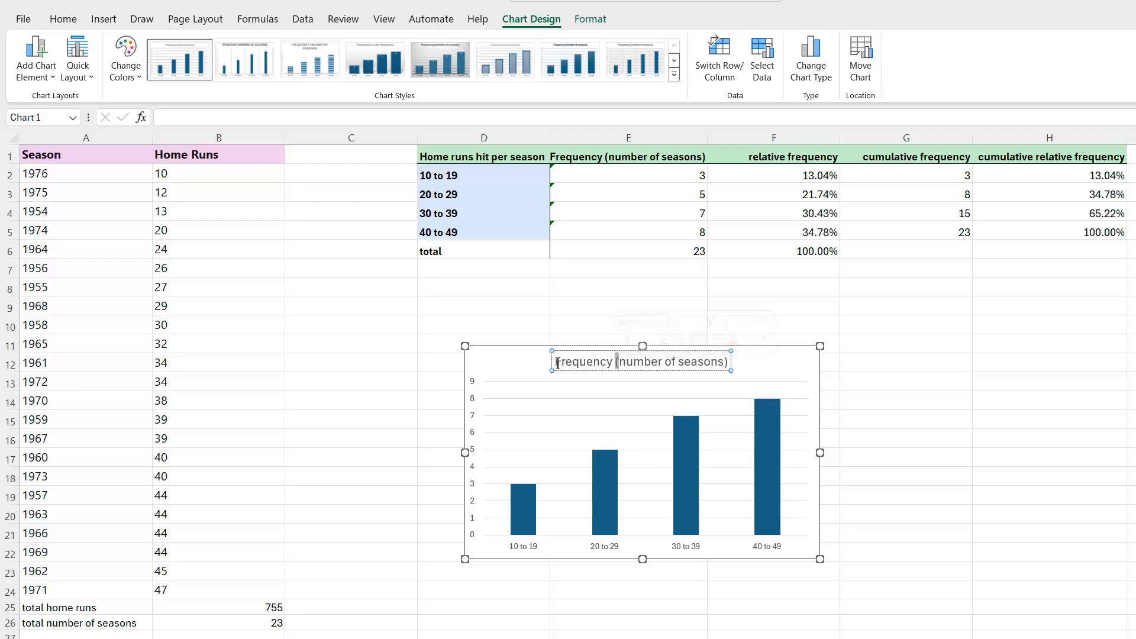
left_click_drag(554, 363, 728, 359)
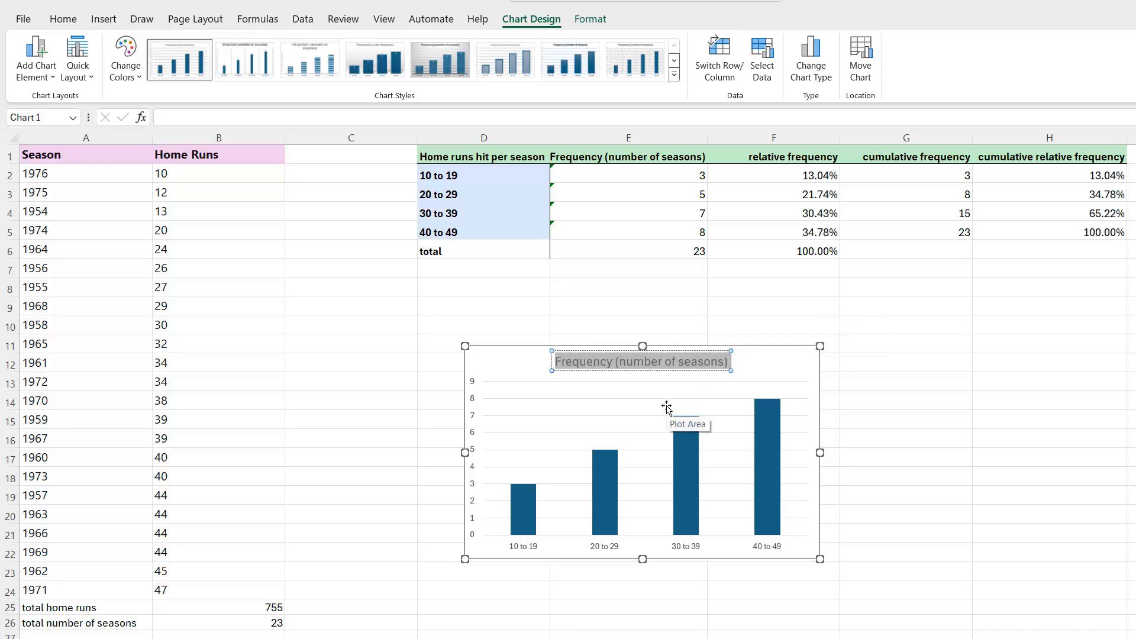
type("Han")
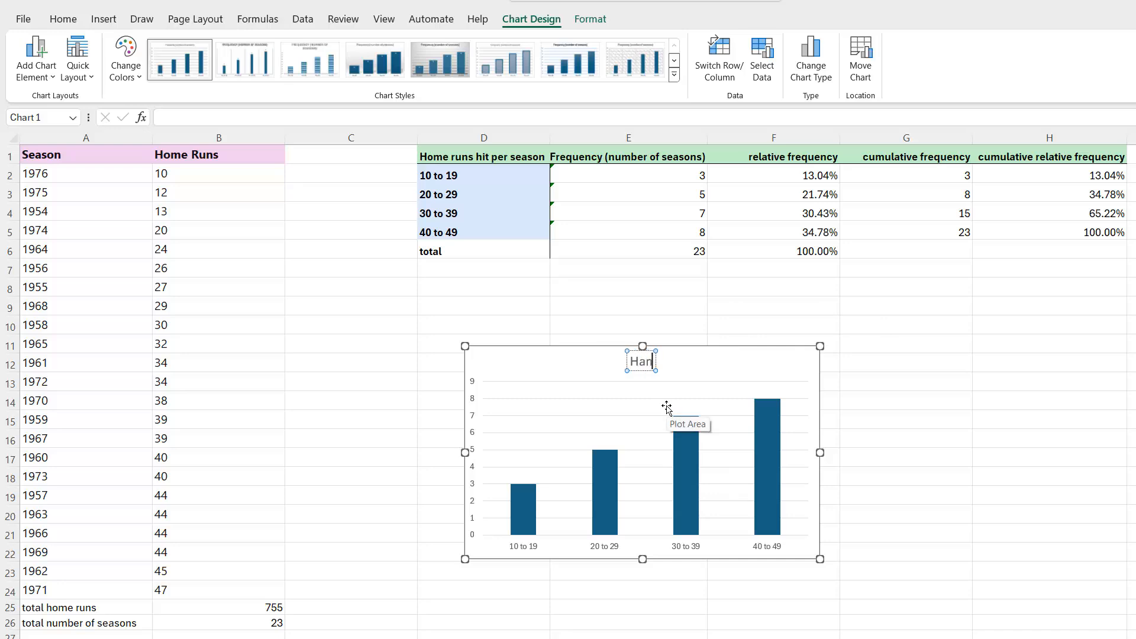
type("k Aaron's")
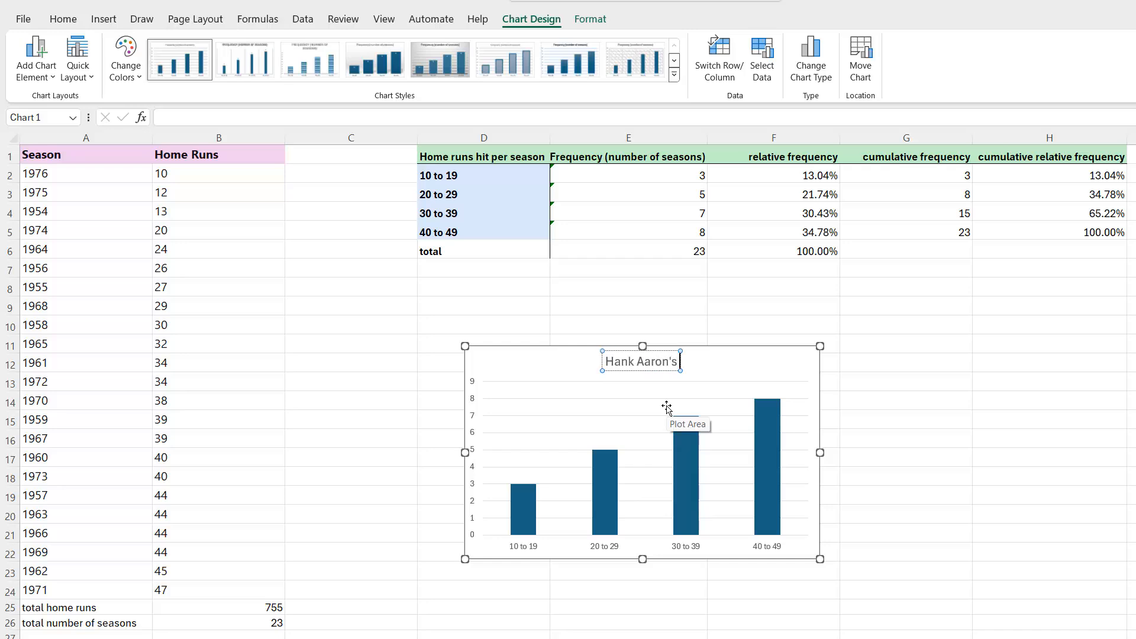
type(" Home R")
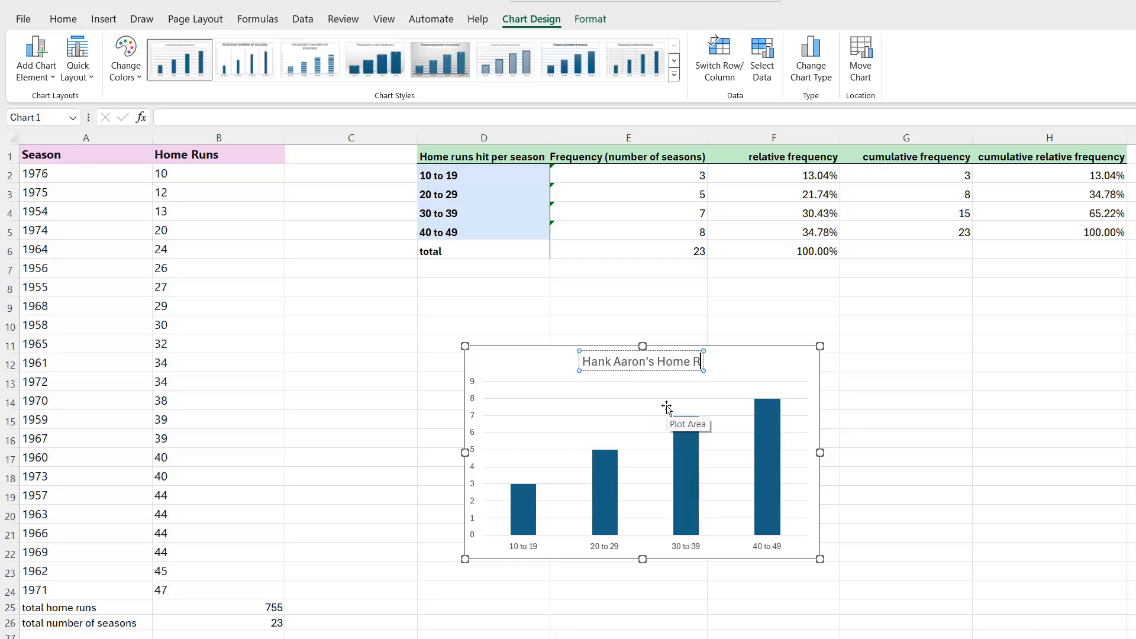
type("uns Per Seas")
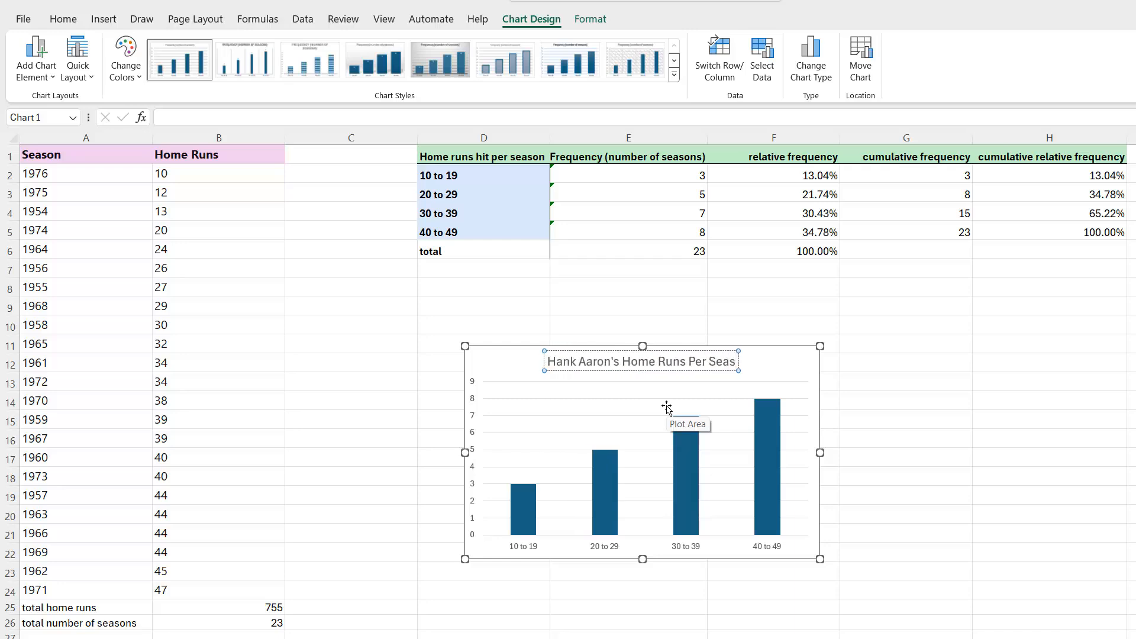
type("on D")
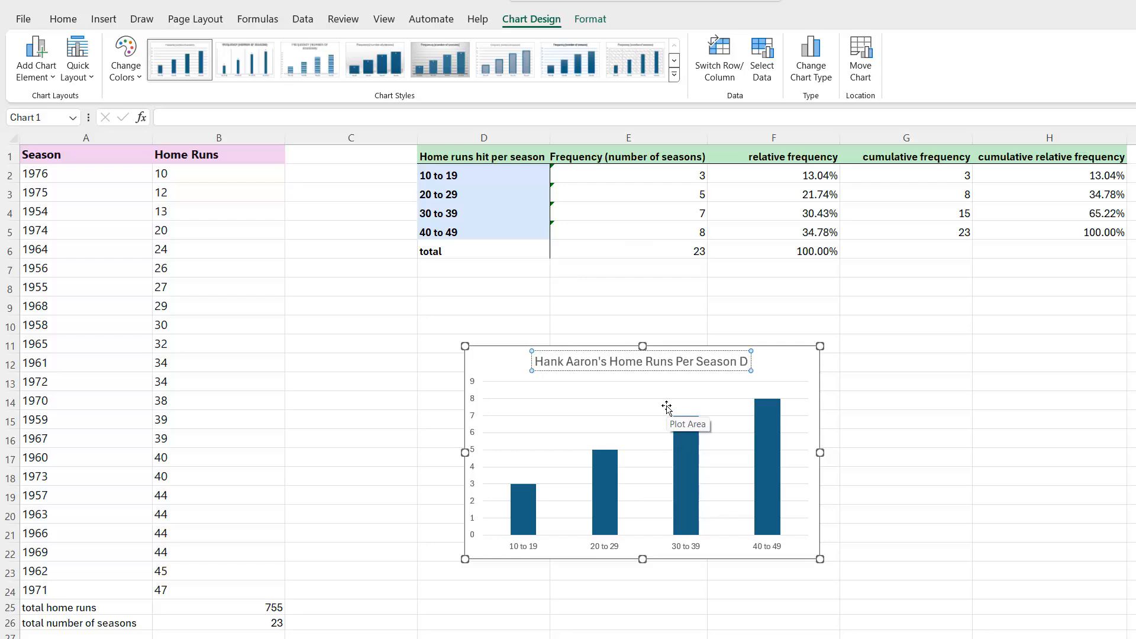
type("uring Hi")
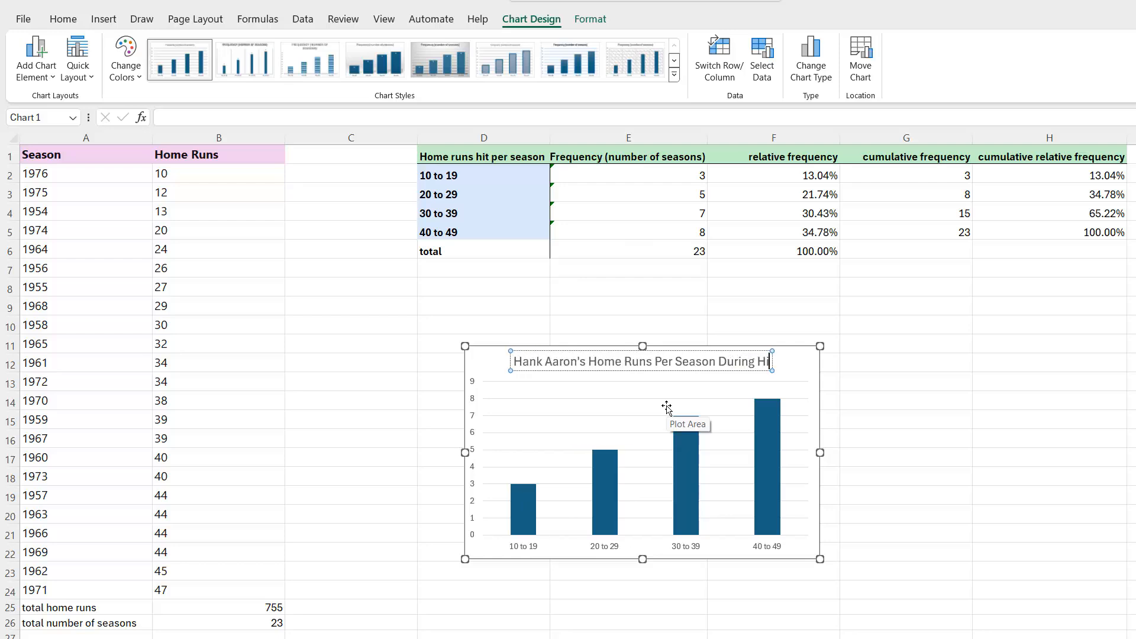
type("s Car")
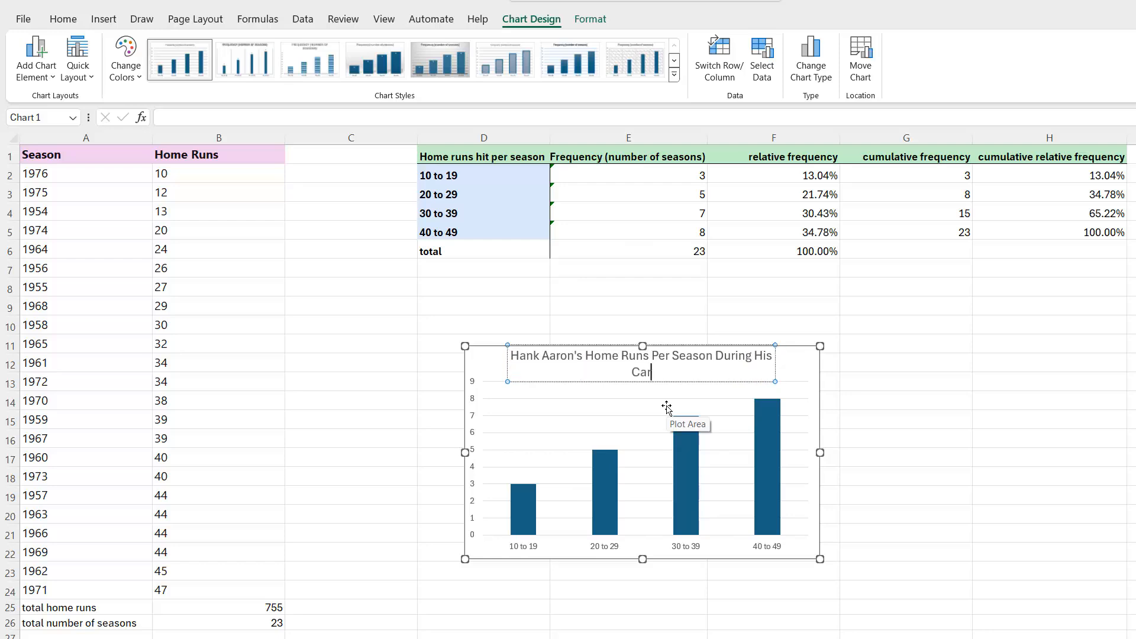
type("eer")
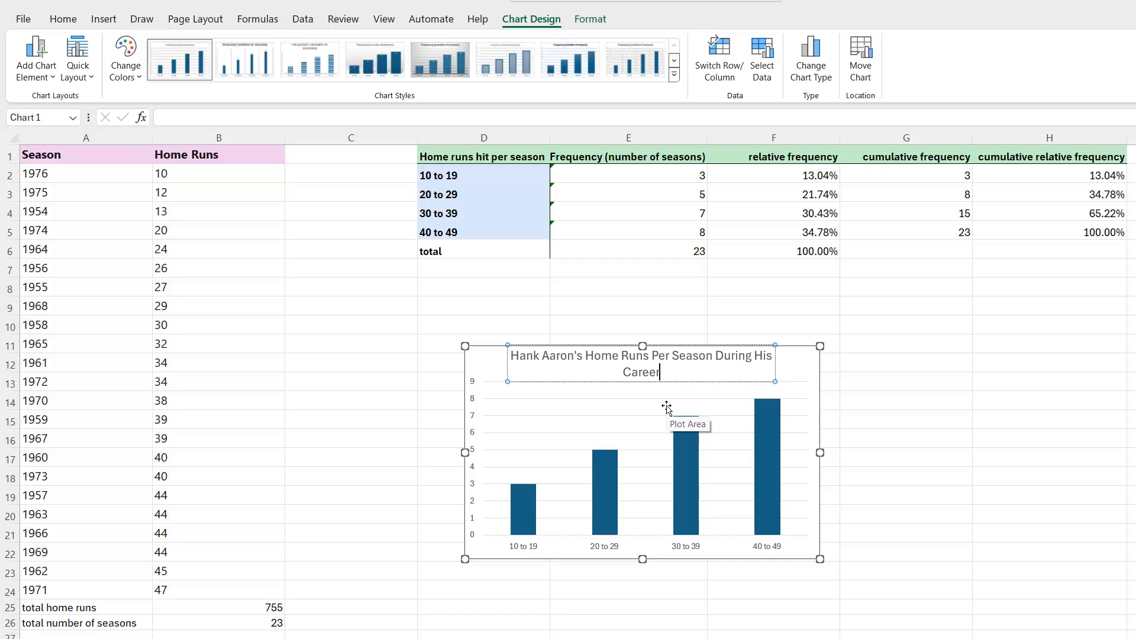
Break the chart title onto a second line before "Per Season During His Career"
left_click(654, 358)
key("Return")
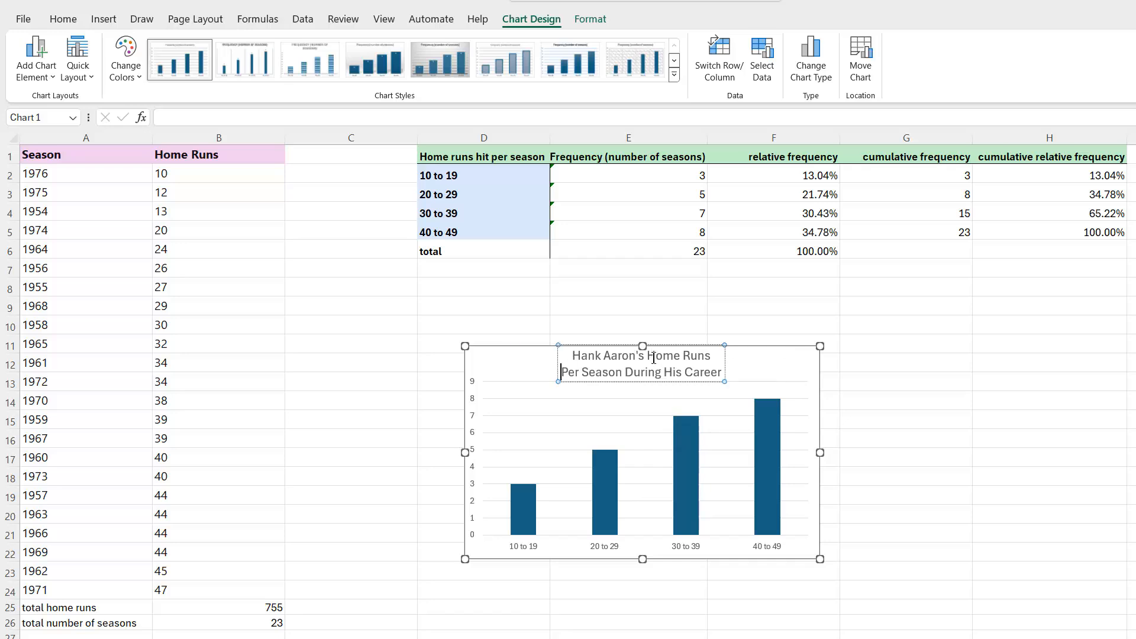
left_click(756, 369)
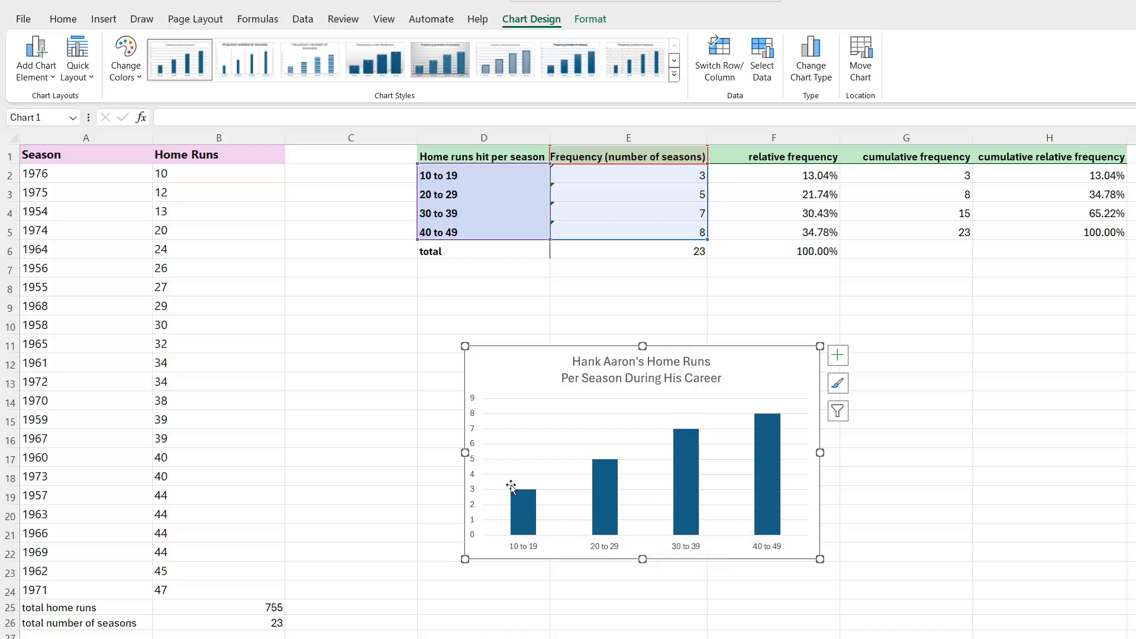
Add a primary horizontal axis title to the chart and set its text to "Home Runs"
left_click(51, 78)
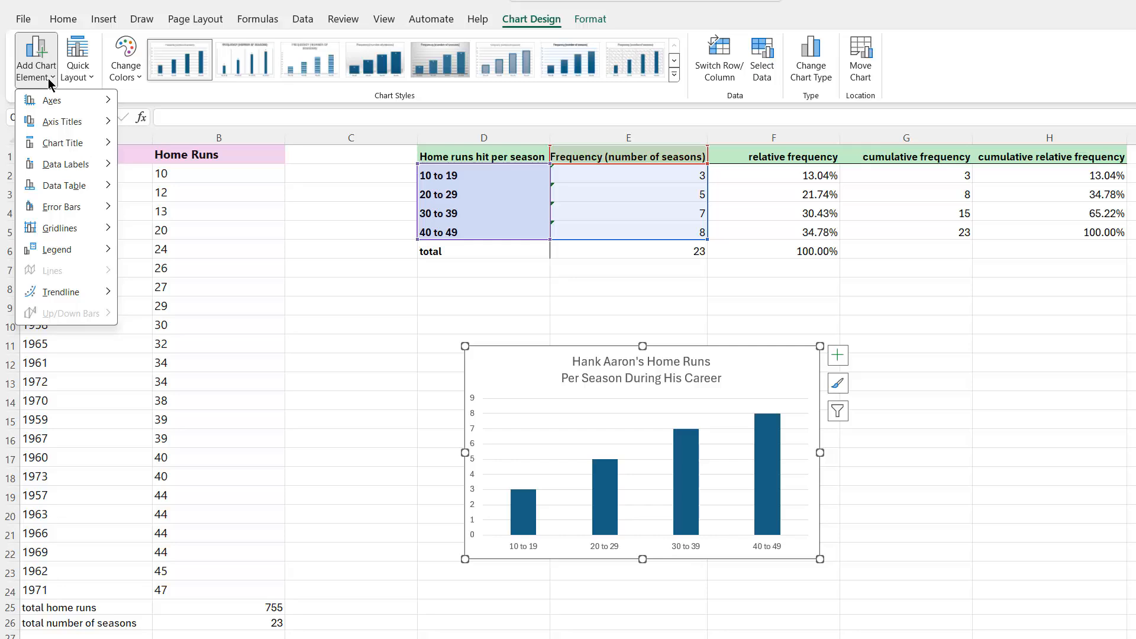
mouse_move(55, 124)
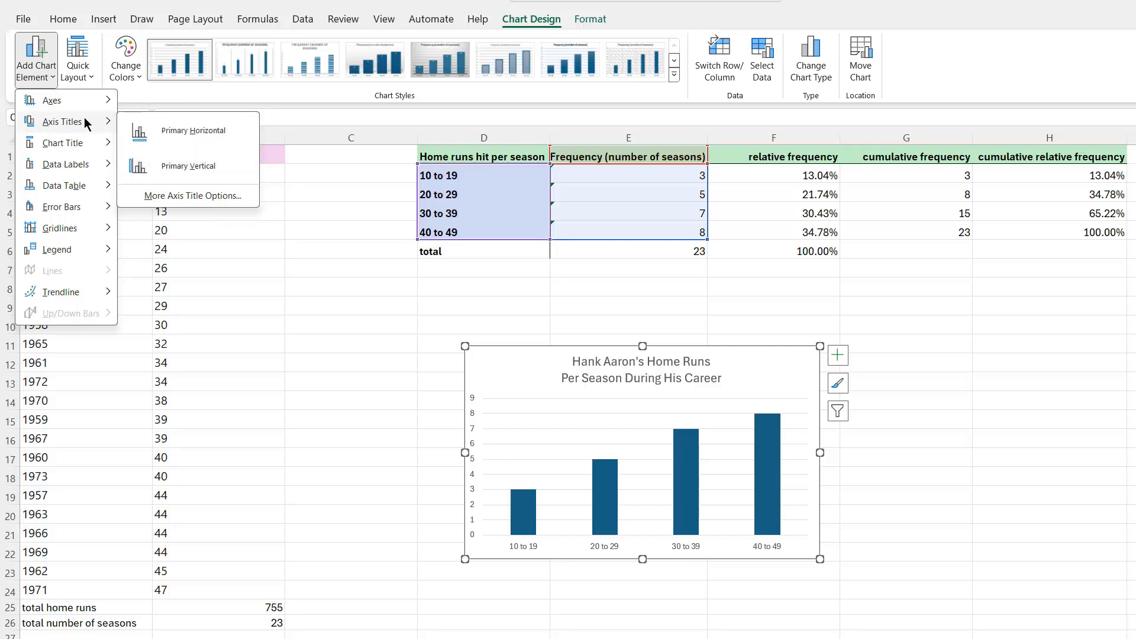
left_click(172, 138)
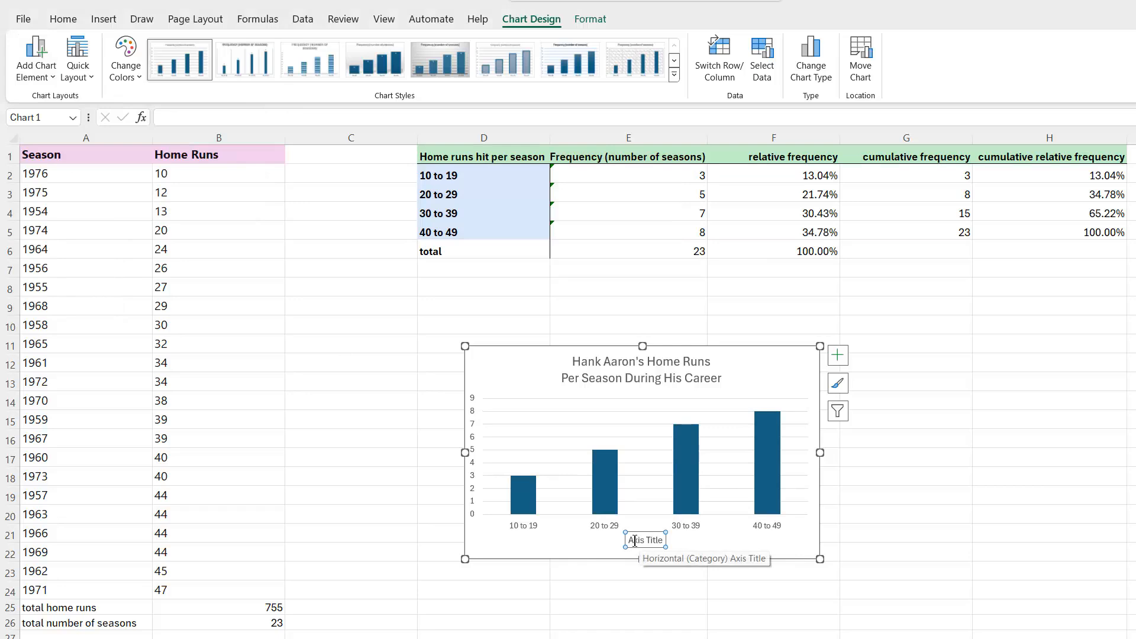
left_click_drag(628, 541, 663, 540)
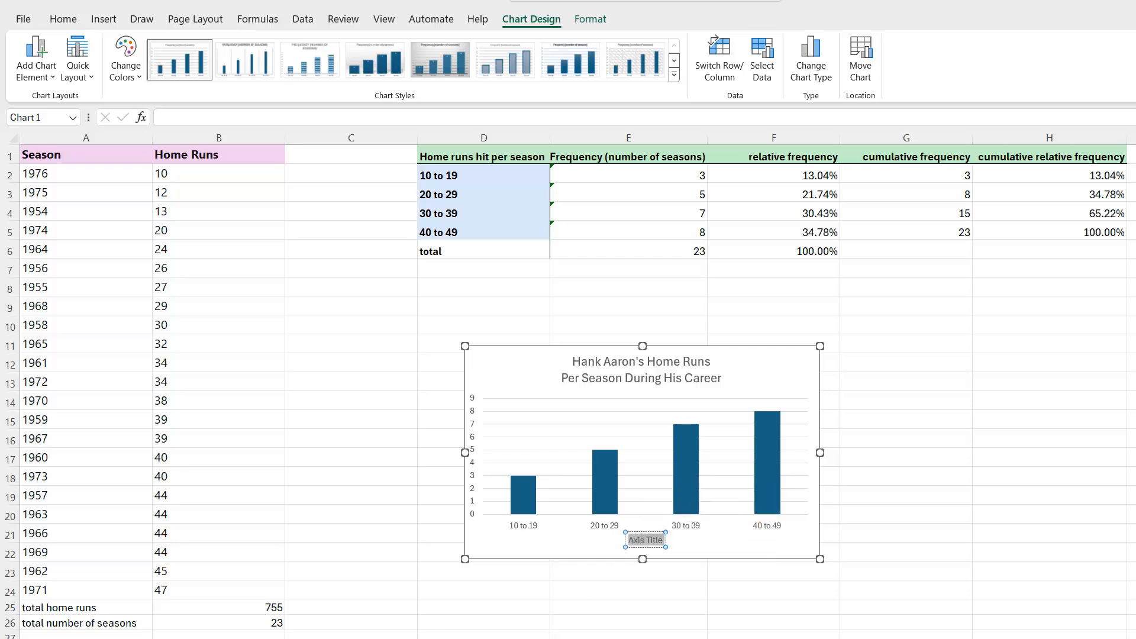
type("Home Runs")
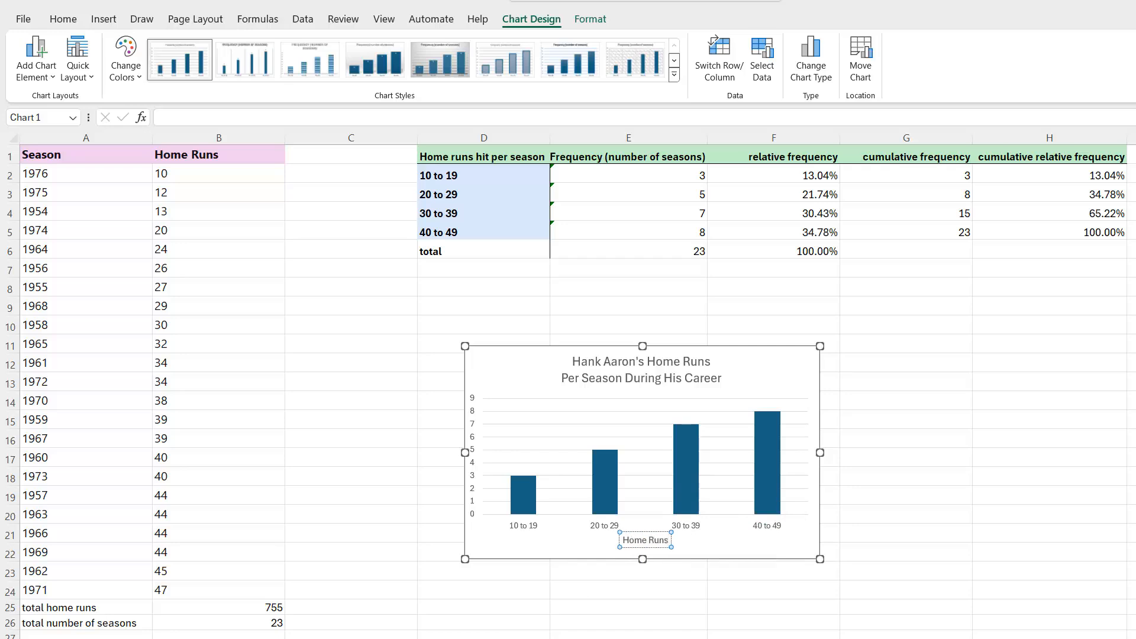
type(" Hit Per S")
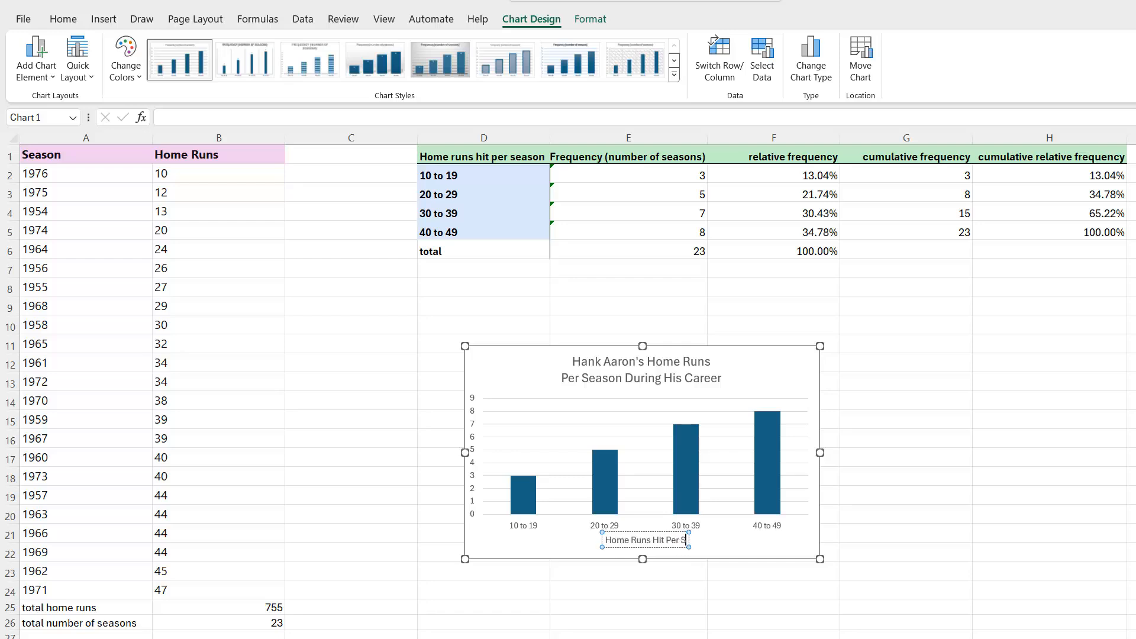
type("eason")
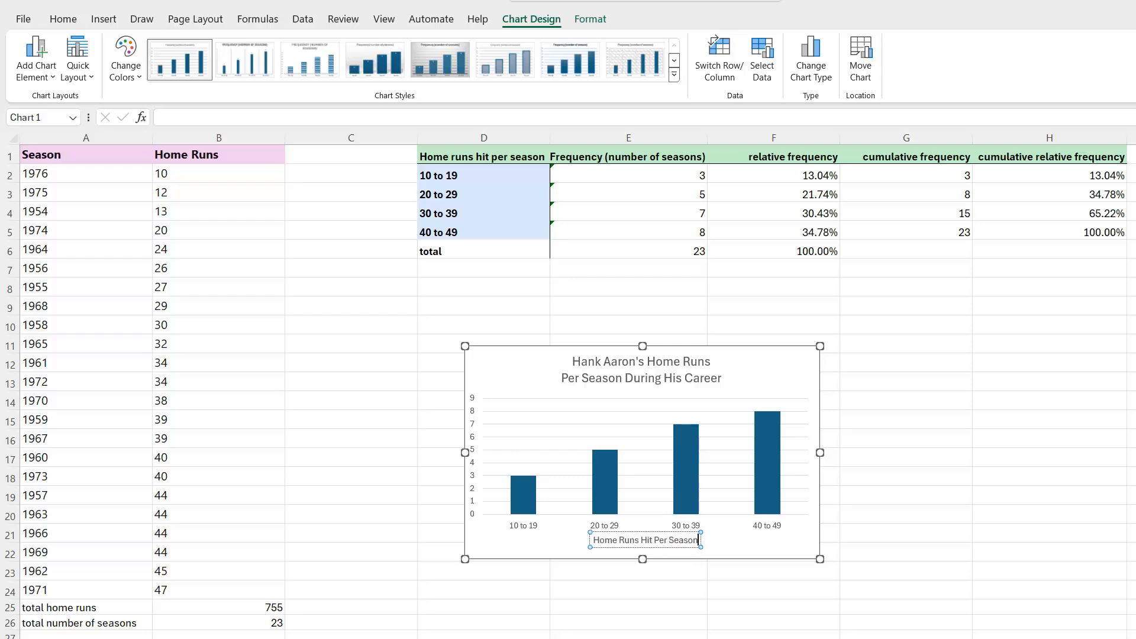
Extend the horizontal axis title so that it reads "Home Runs Hit Per Season" on a single line
key("Return")
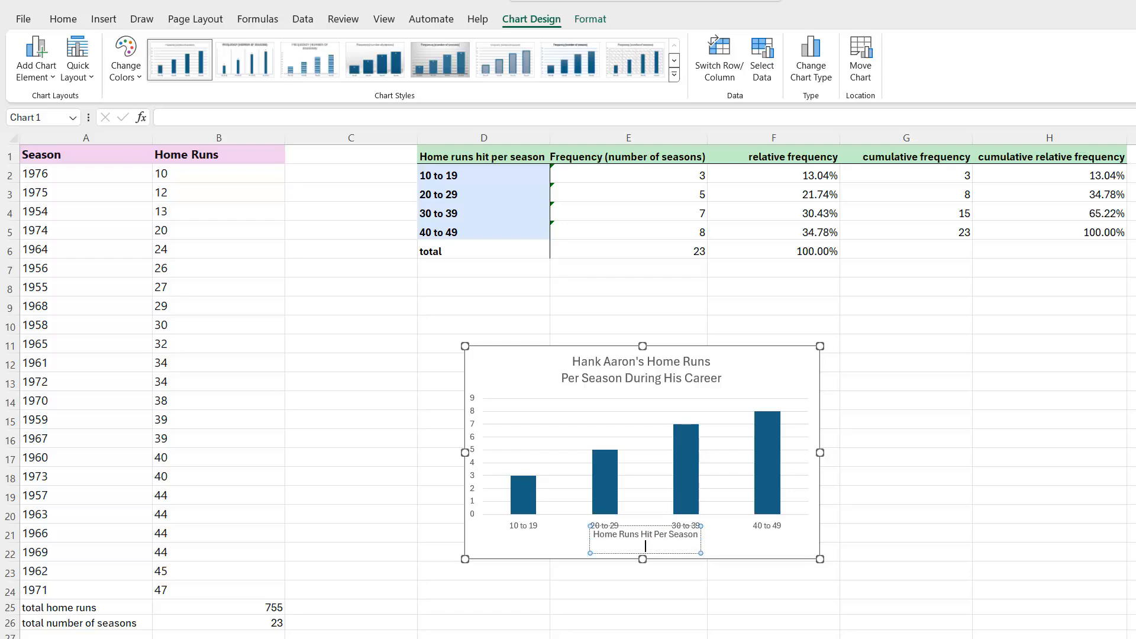
key("BackSpace")
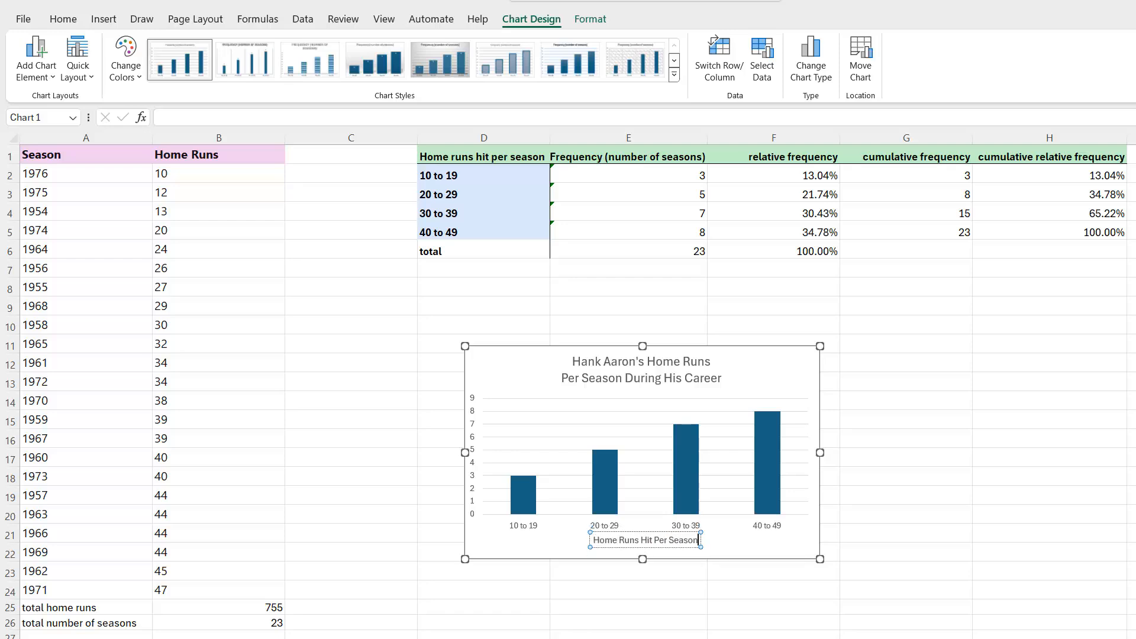
left_click(425, 567)
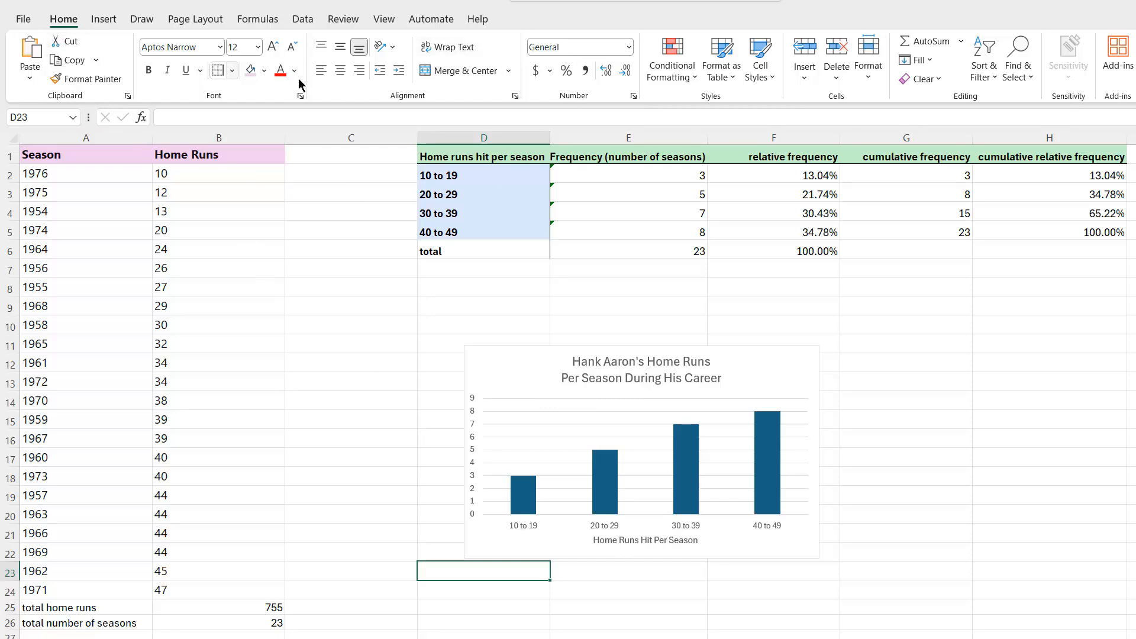
Add a primary vertical axis title to the column chart and set its text to "Number of Seasons"
double_click(534, 391)
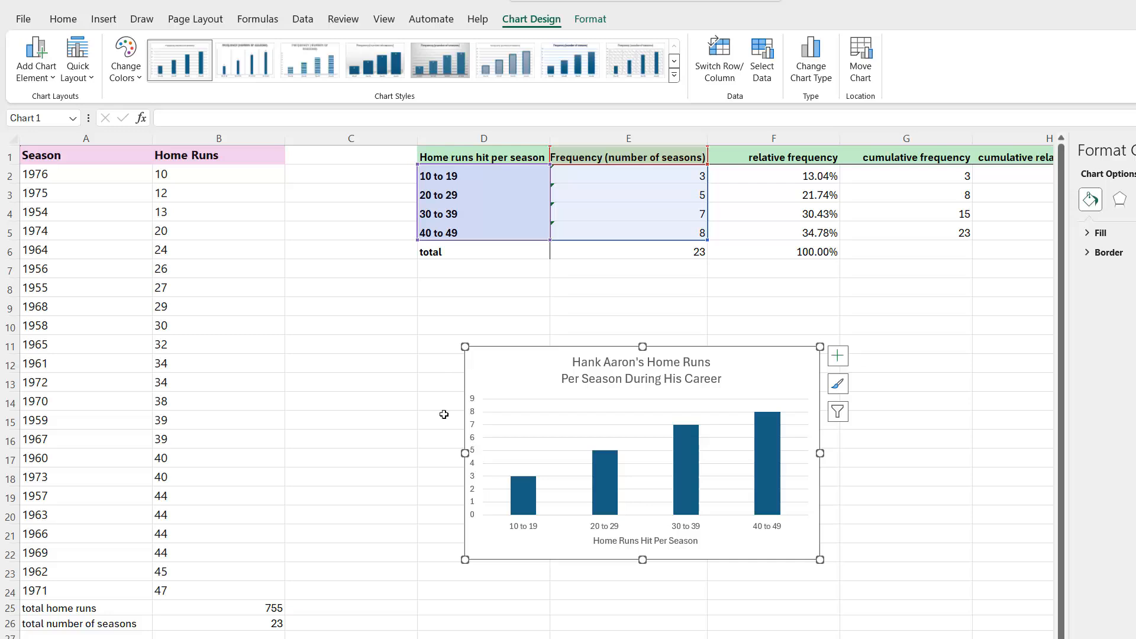
left_click(48, 77)
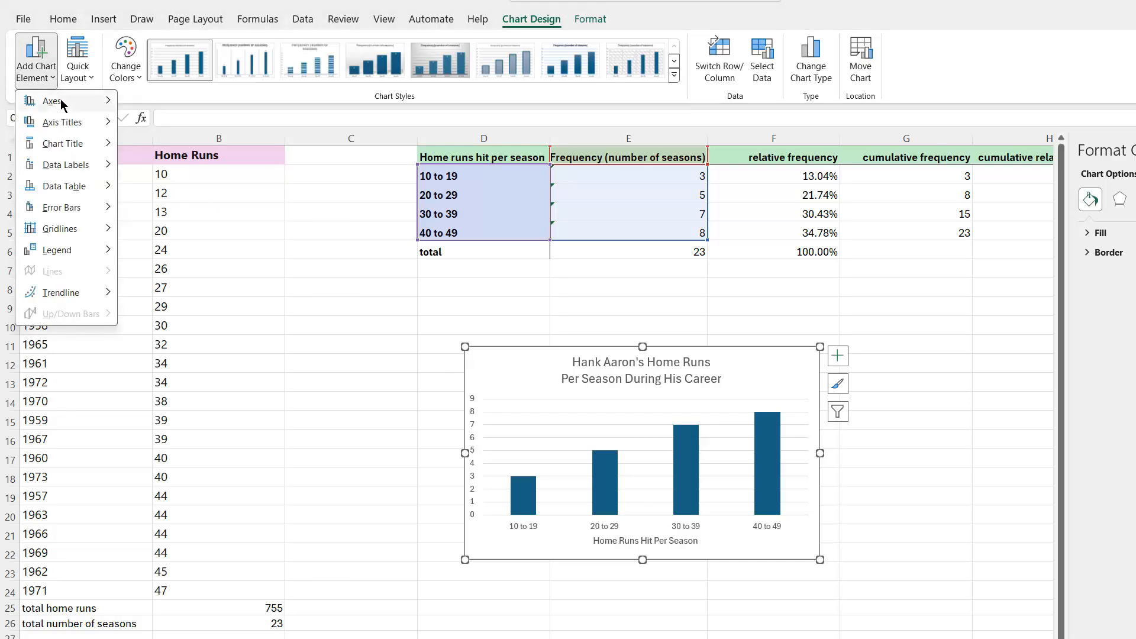
mouse_move(65, 131)
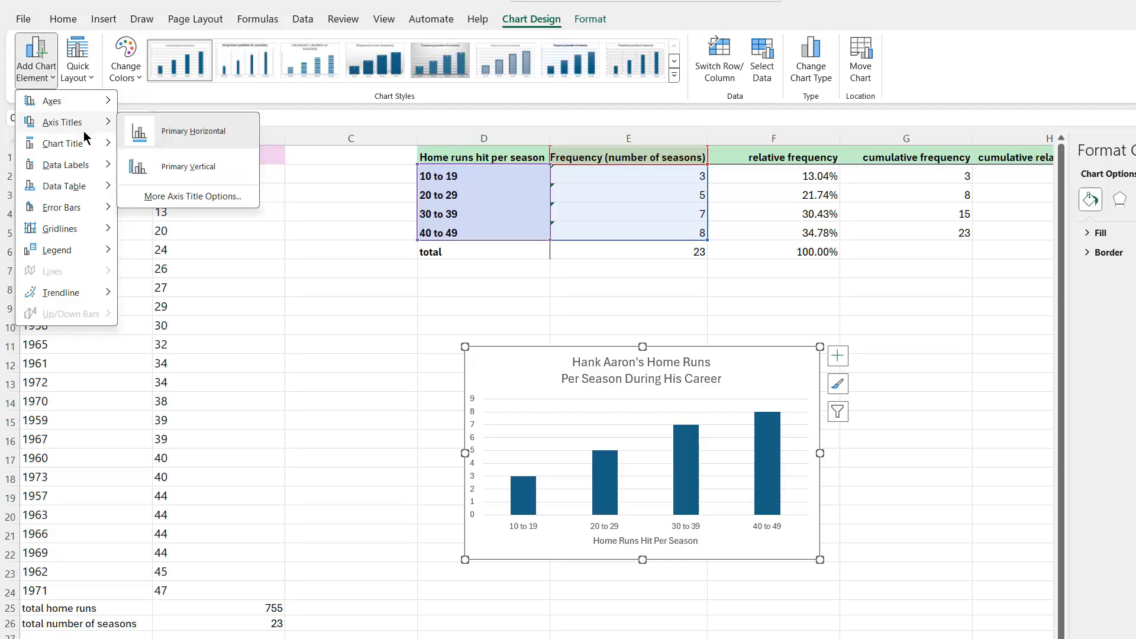
left_click(175, 171)
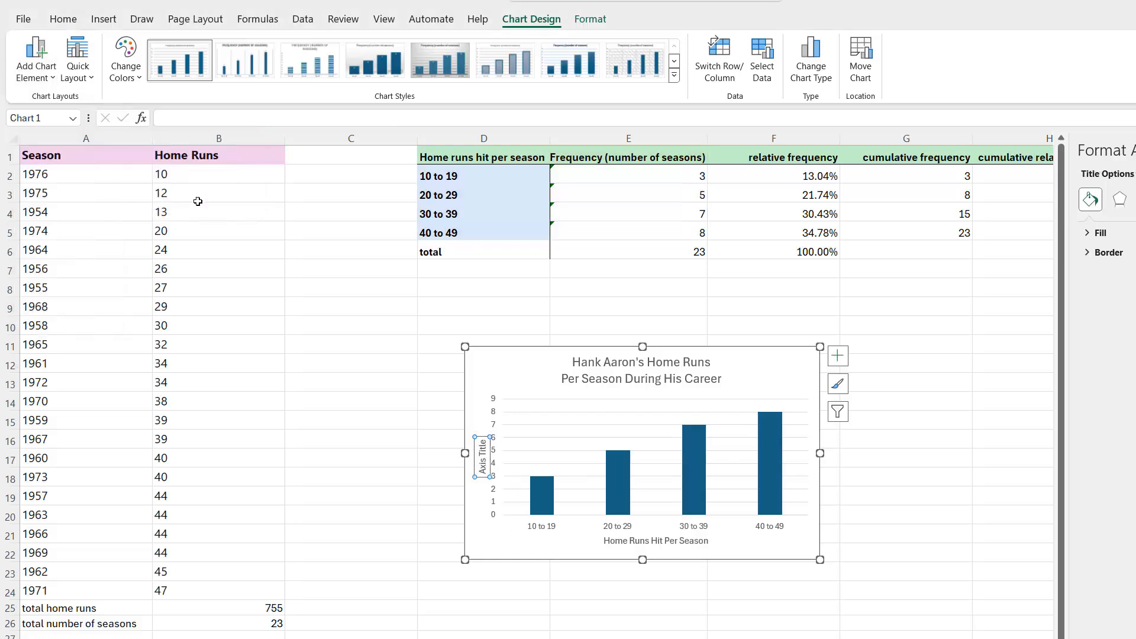
triple_click(483, 464)
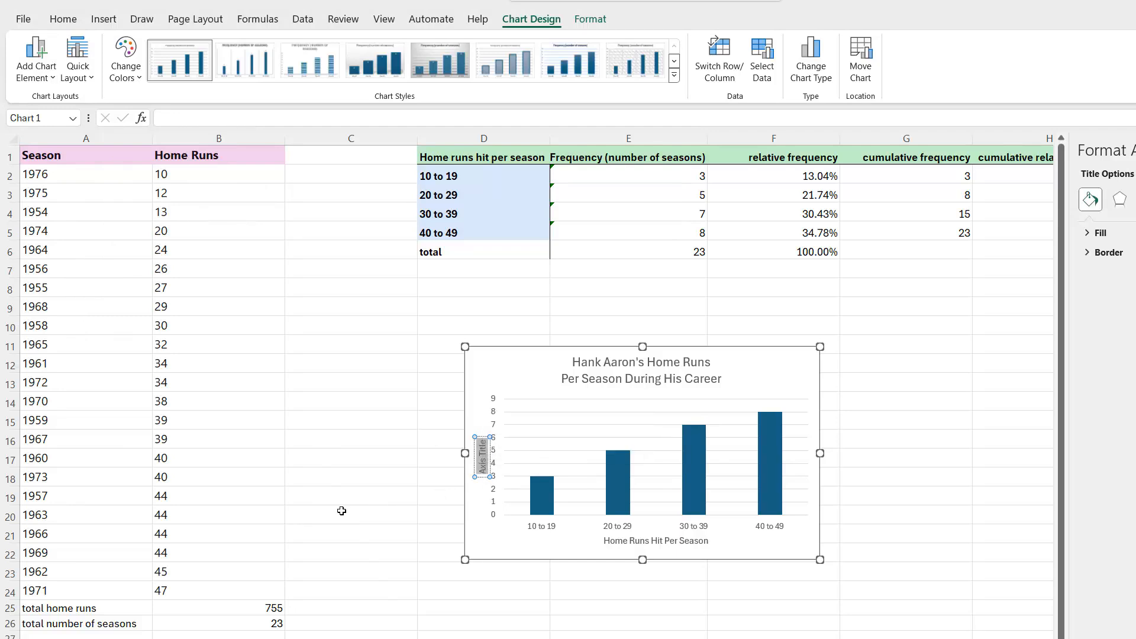
type("Number of Seasons")
left_click(409, 635)
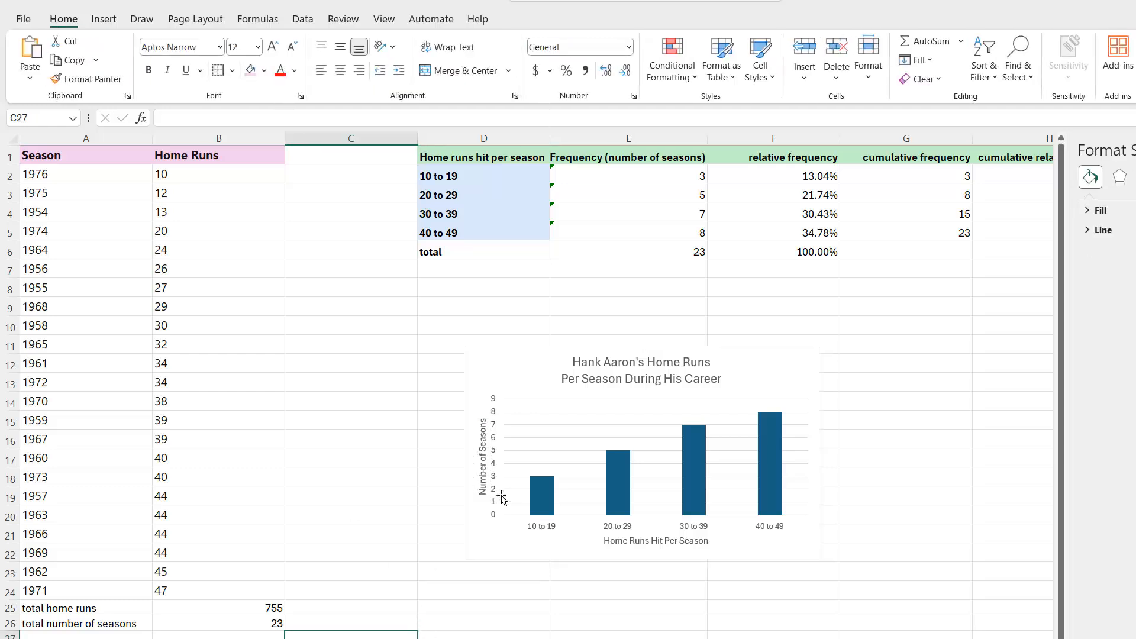
Move the column chart over columns B to D, starting around row 9 below the frequency table
left_click(588, 425)
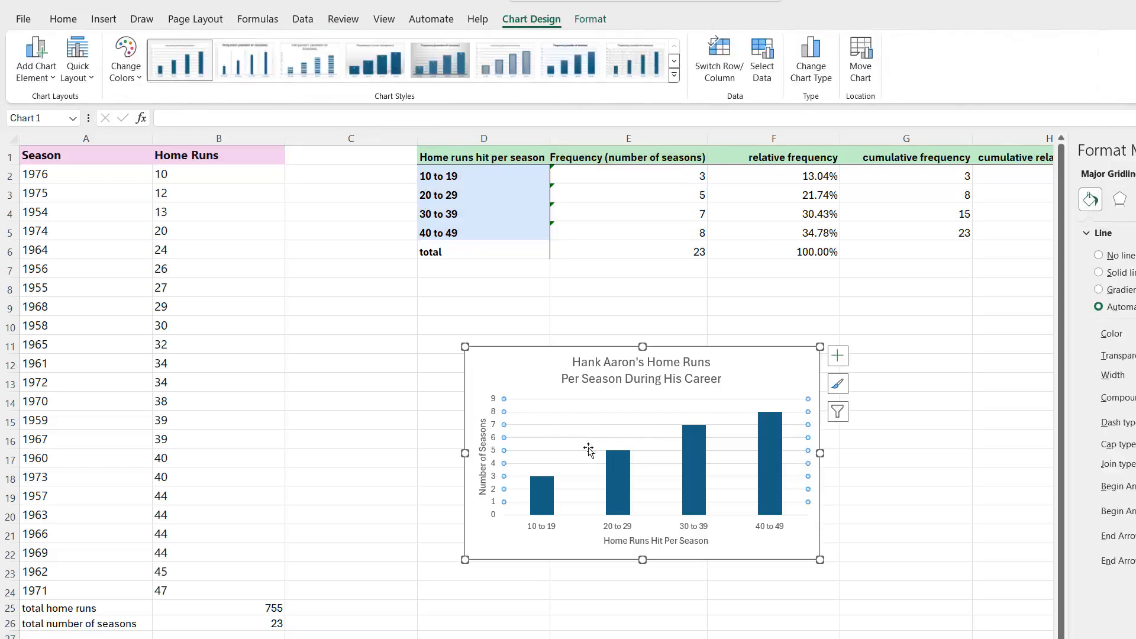
left_click_drag(528, 380, 267, 338)
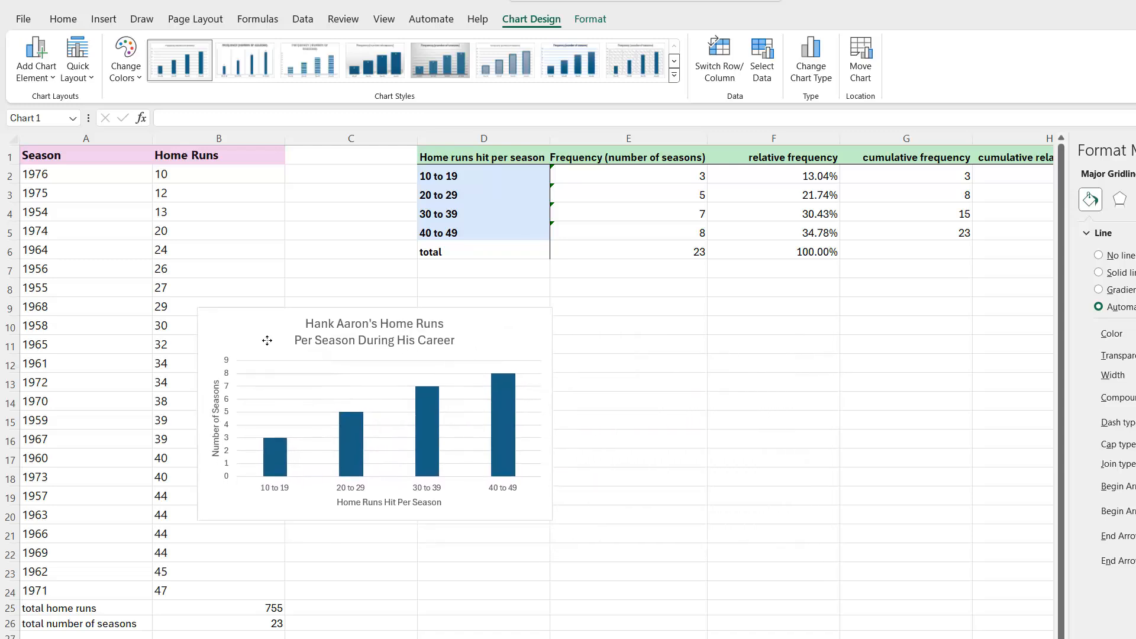
left_click(404, 635)
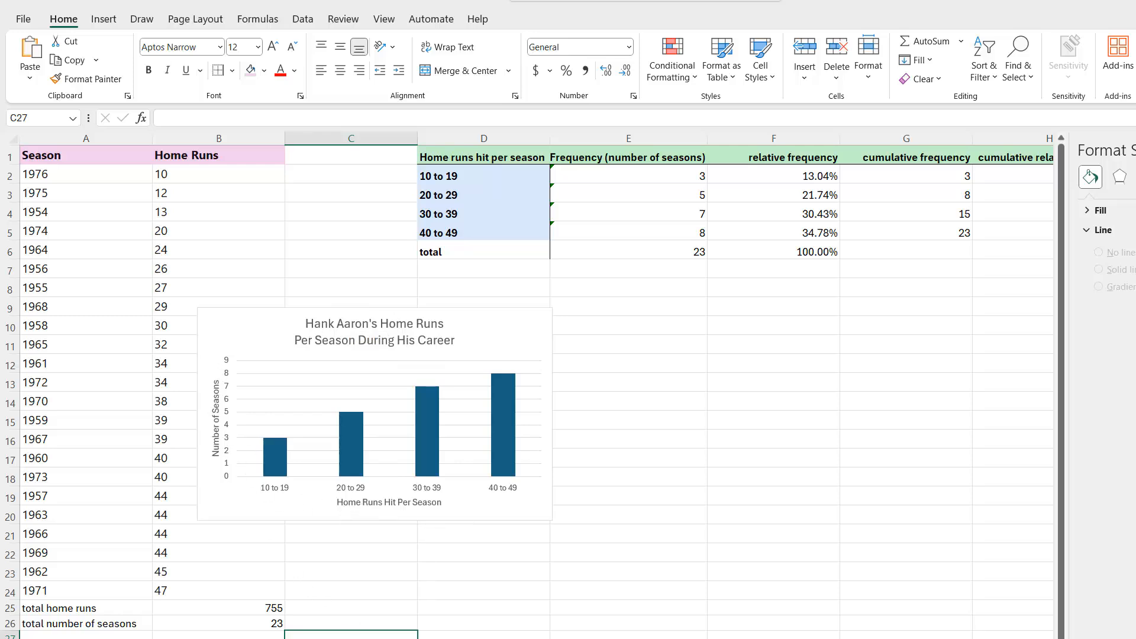
mouse_move(495, 400)
left_click(511, 161)
left_click_drag(511, 161, 503, 232)
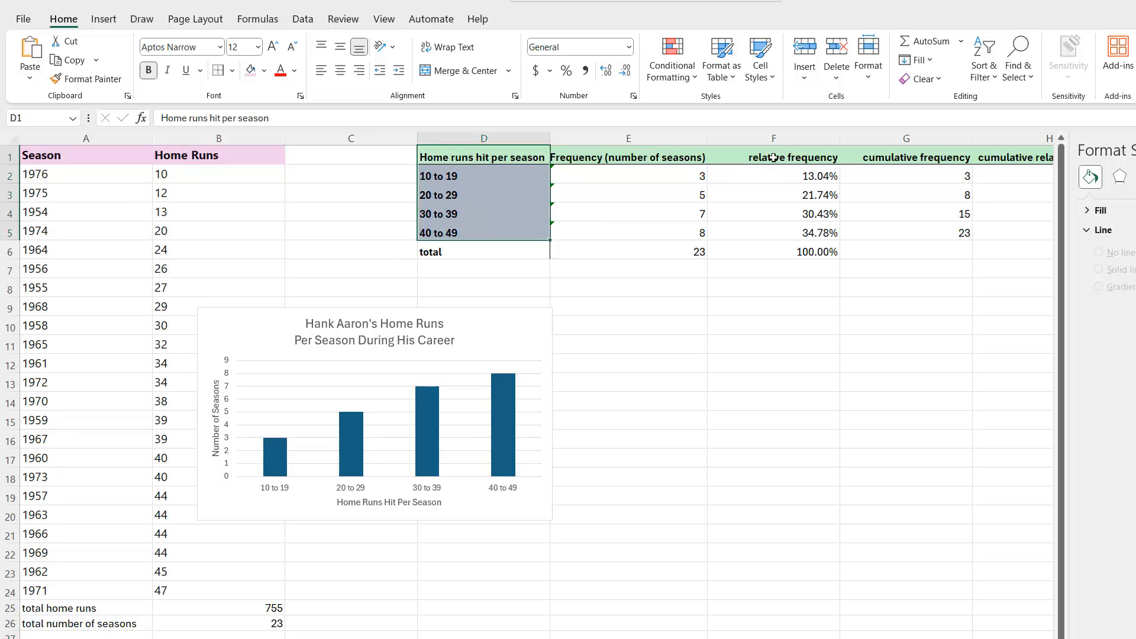
left_click_drag(774, 158, 755, 227, "ctrl")
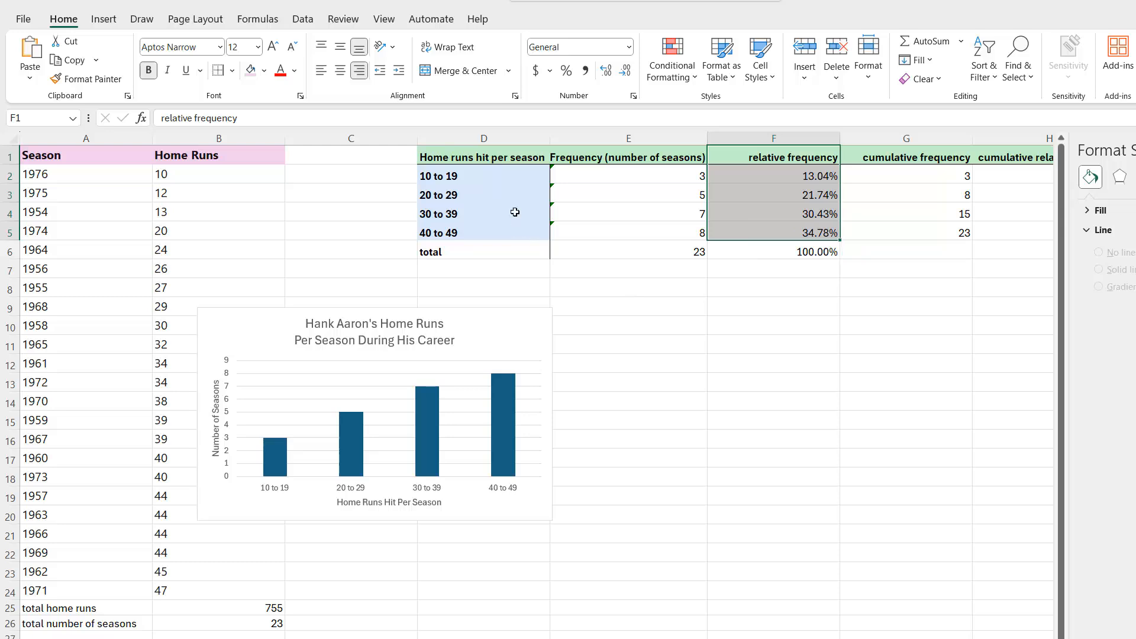
left_click_drag(506, 160, 500, 232)
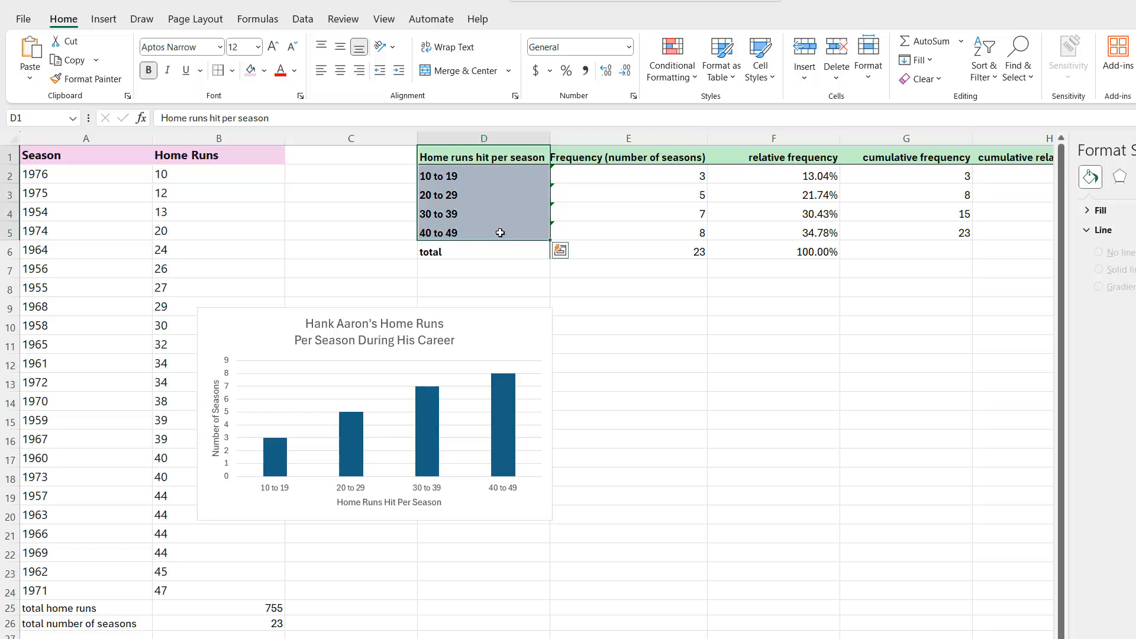
left_click(747, 154, "ctrl")
left_click_drag(747, 154, 752, 226)
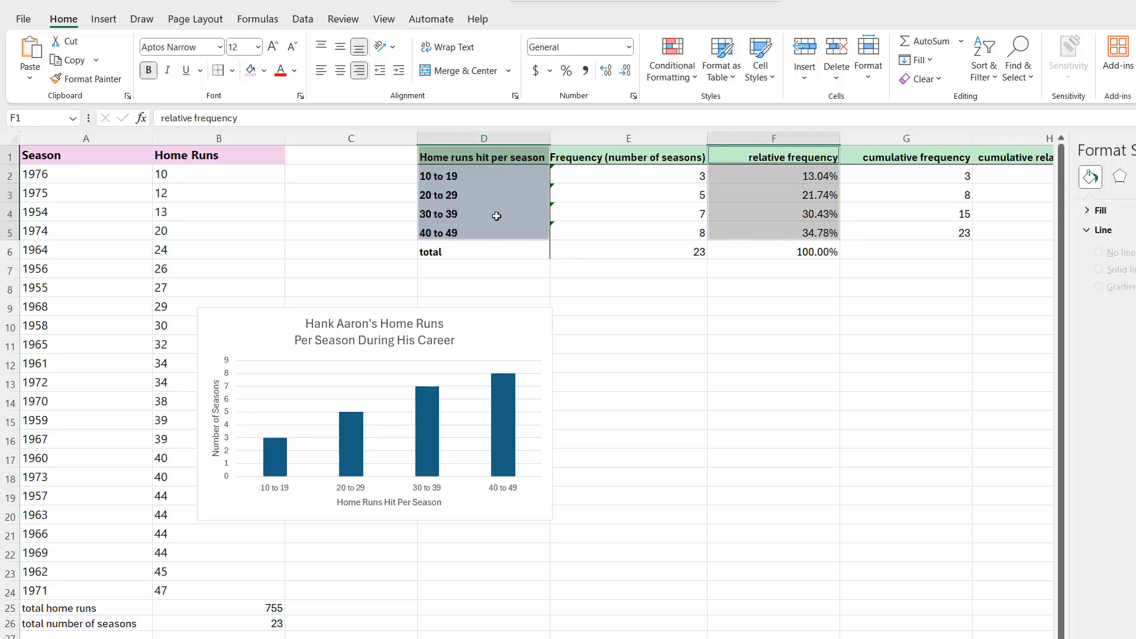
left_click(500, 157)
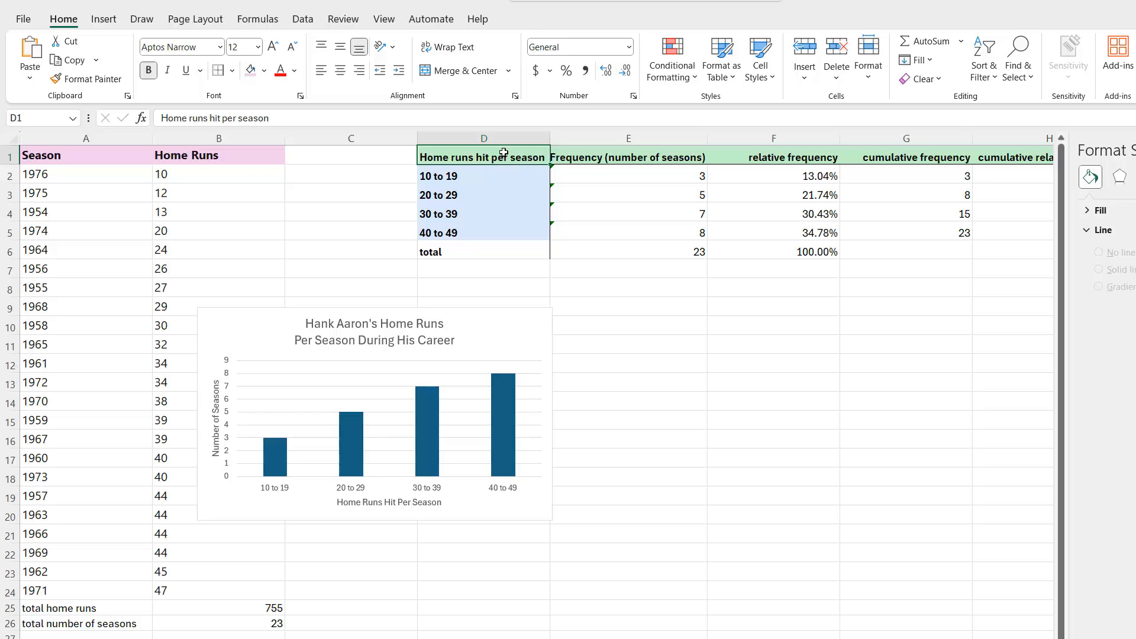
Insert a 2-D pie chart from class labels D1:D5 and relative frequencies F1:F5, and place it beside the column chart
left_click_drag(504, 153, 513, 232)
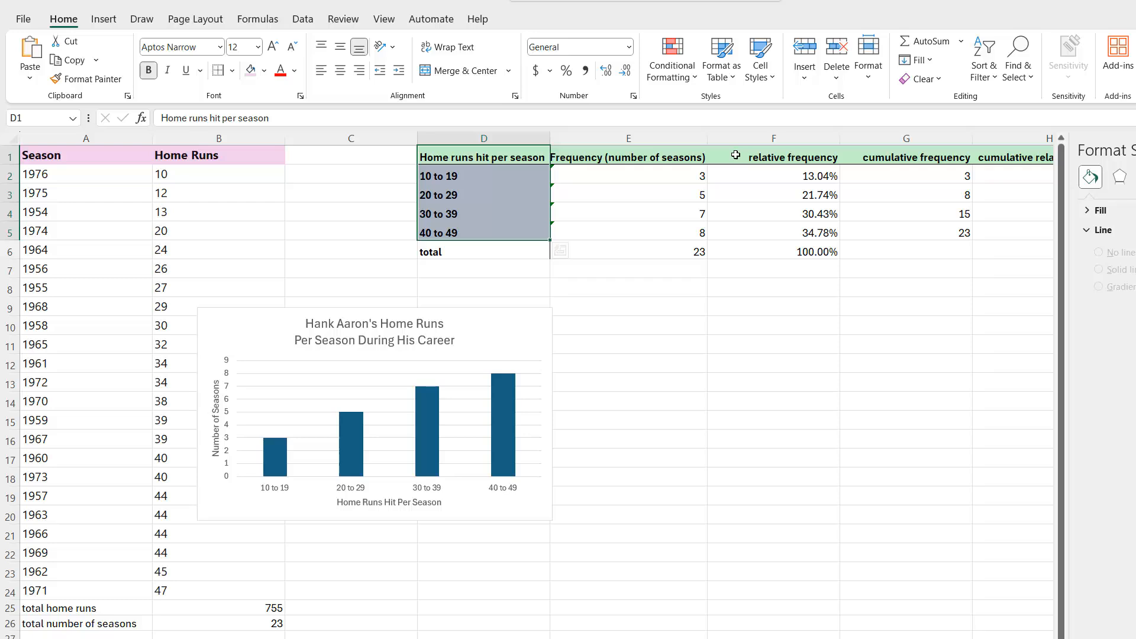
left_click_drag(735, 155, 734, 228)
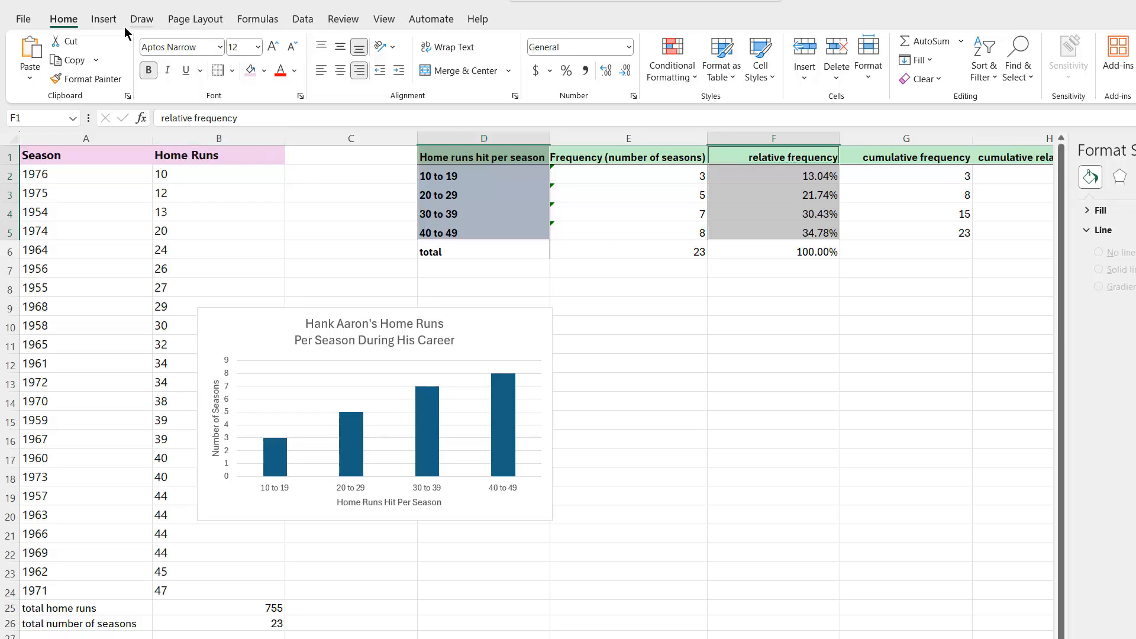
left_click(104, 19)
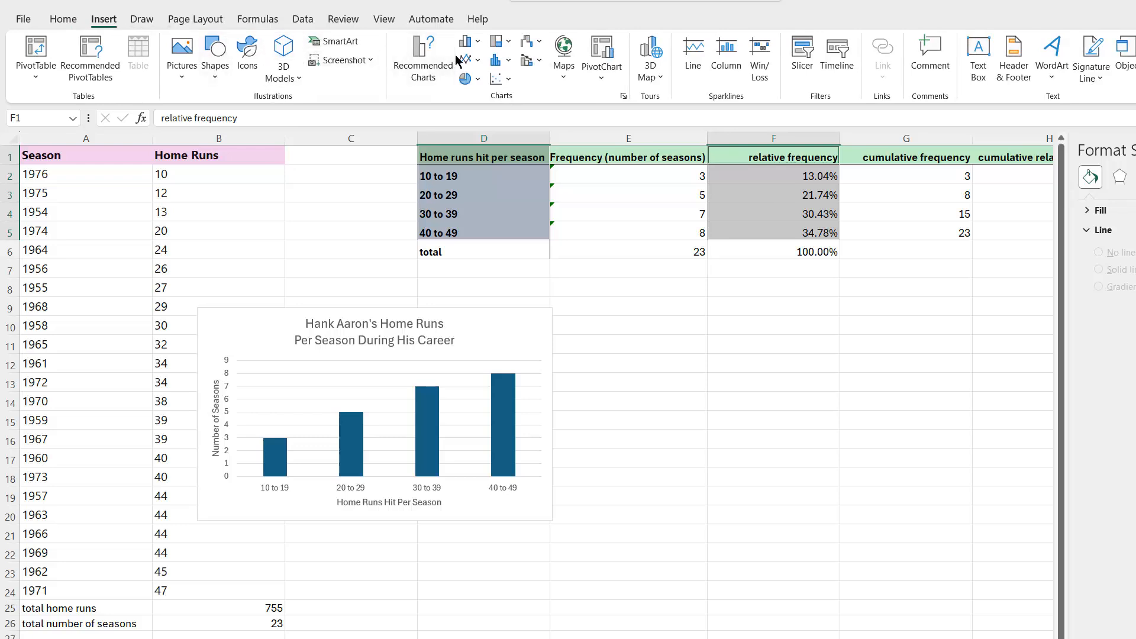
left_click(476, 82)
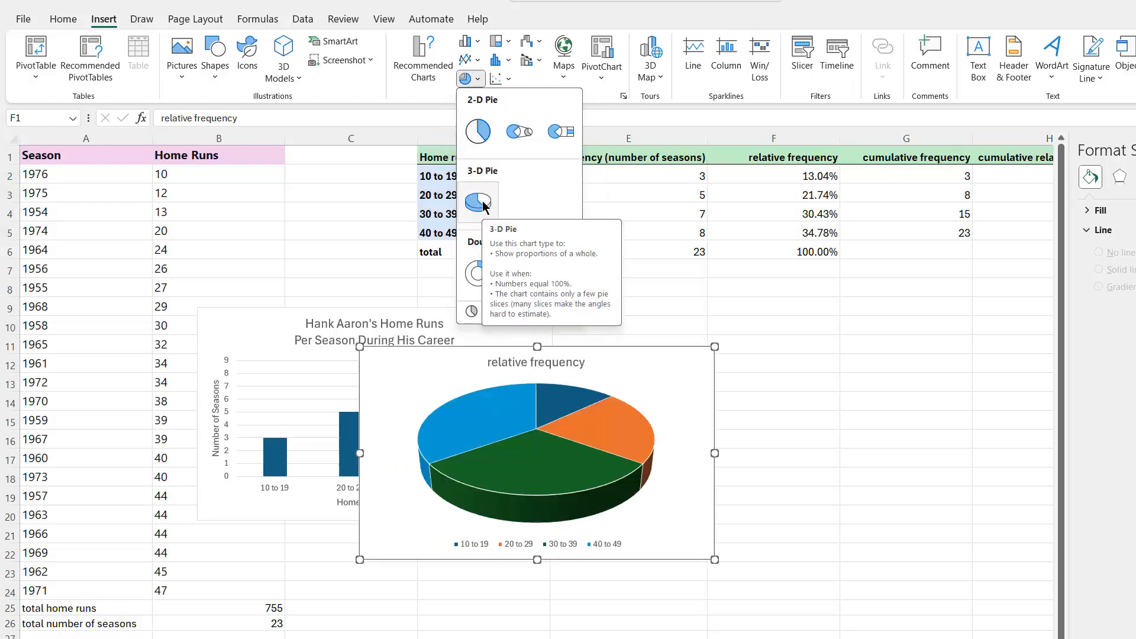
left_click(478, 132)
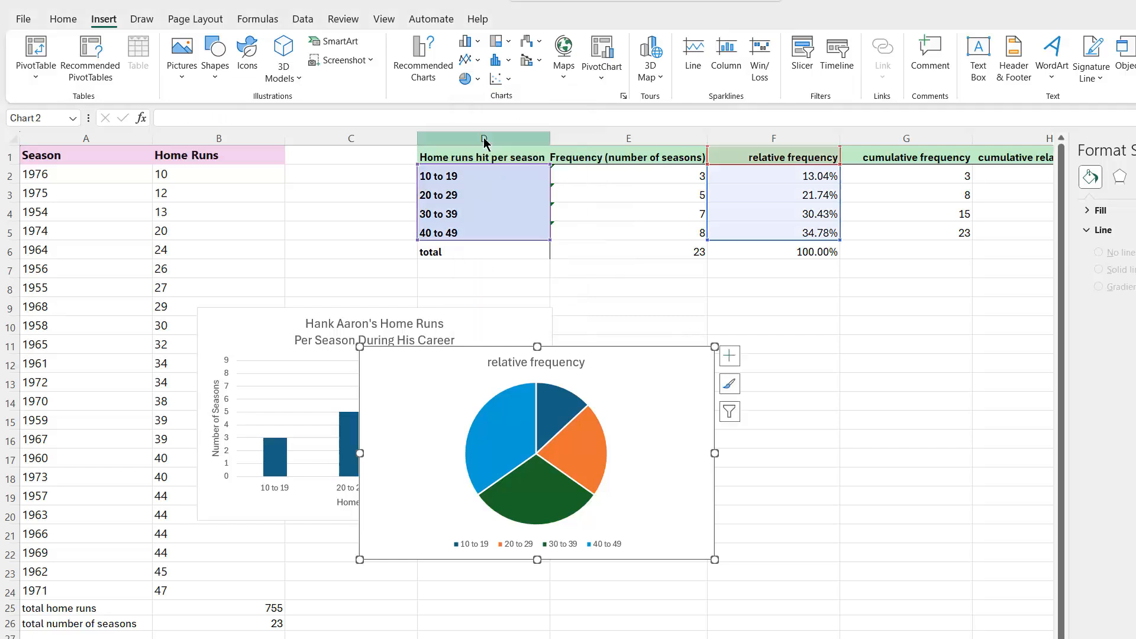
left_click(519, 445)
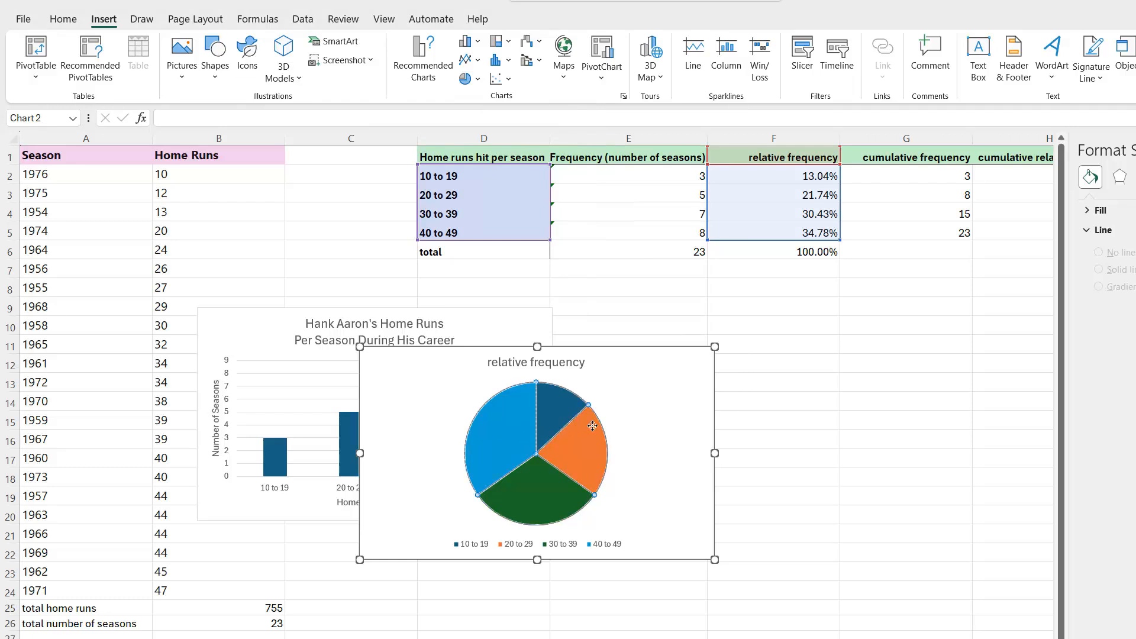
left_click_drag(633, 400, 836, 371)
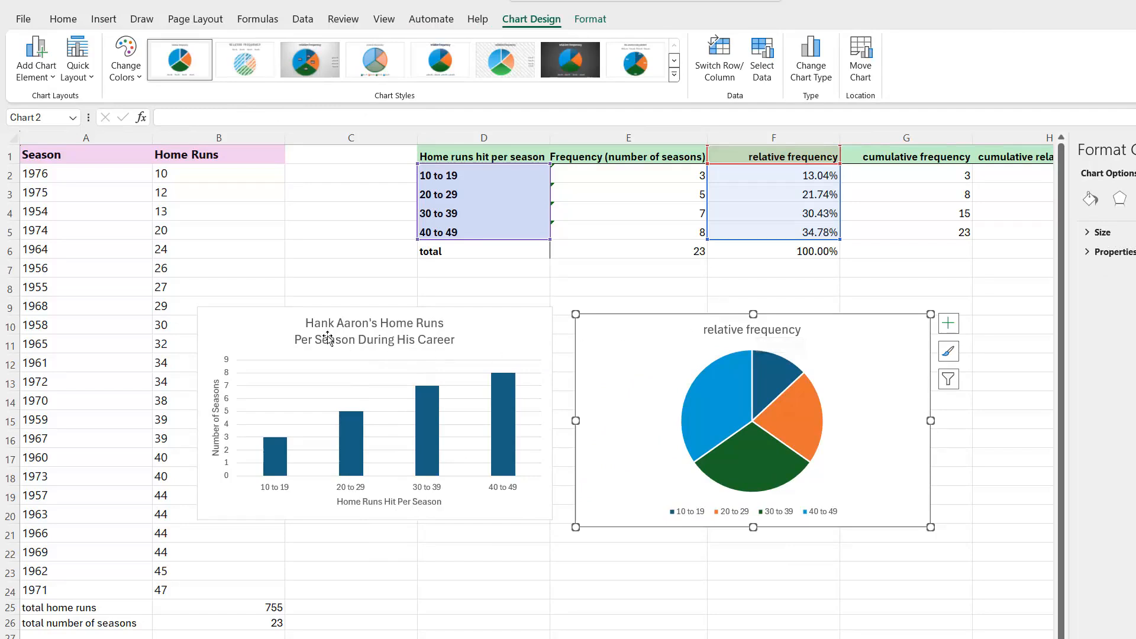
Replace the pie chart's title with "Hank Aaron's Home Runs Per Season During His Career"
left_click(736, 333)
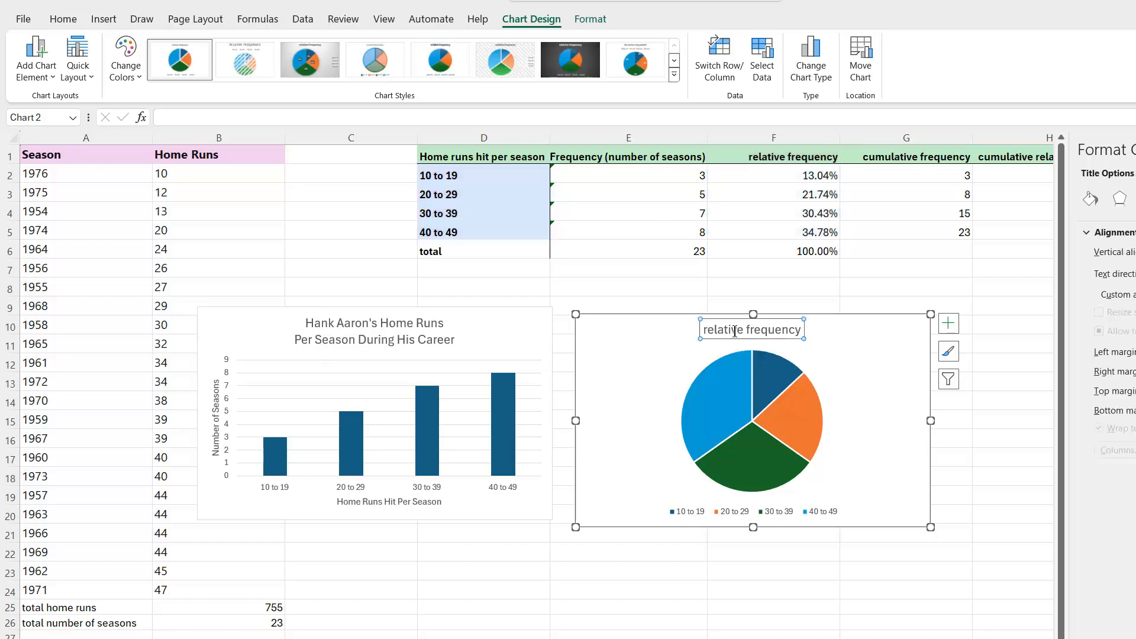
triple_click(735, 331)
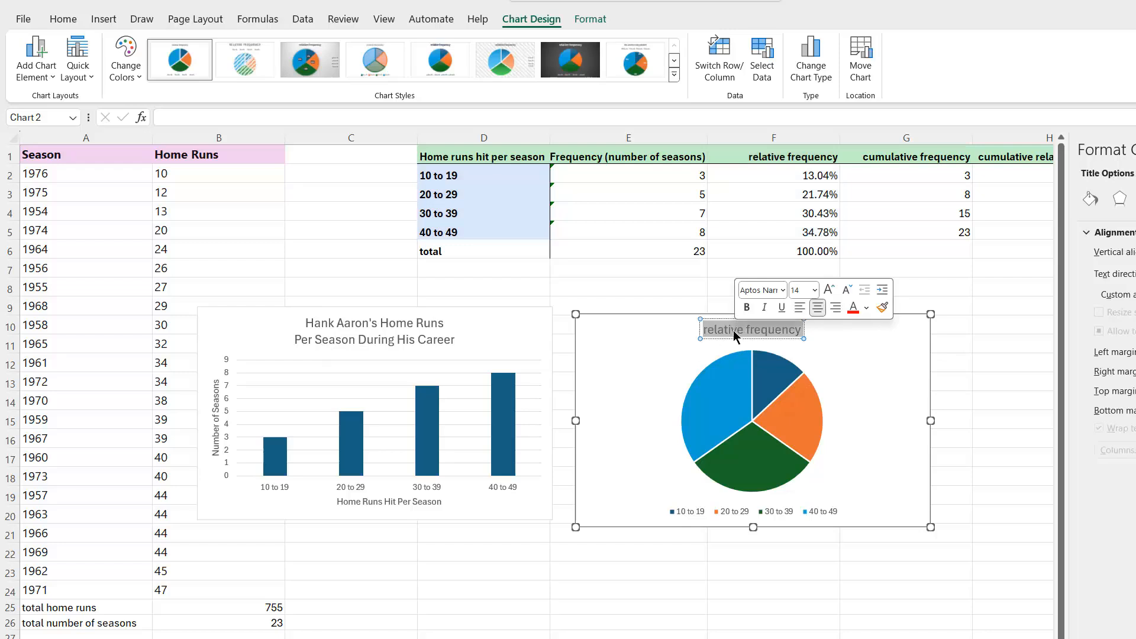
type("Han")
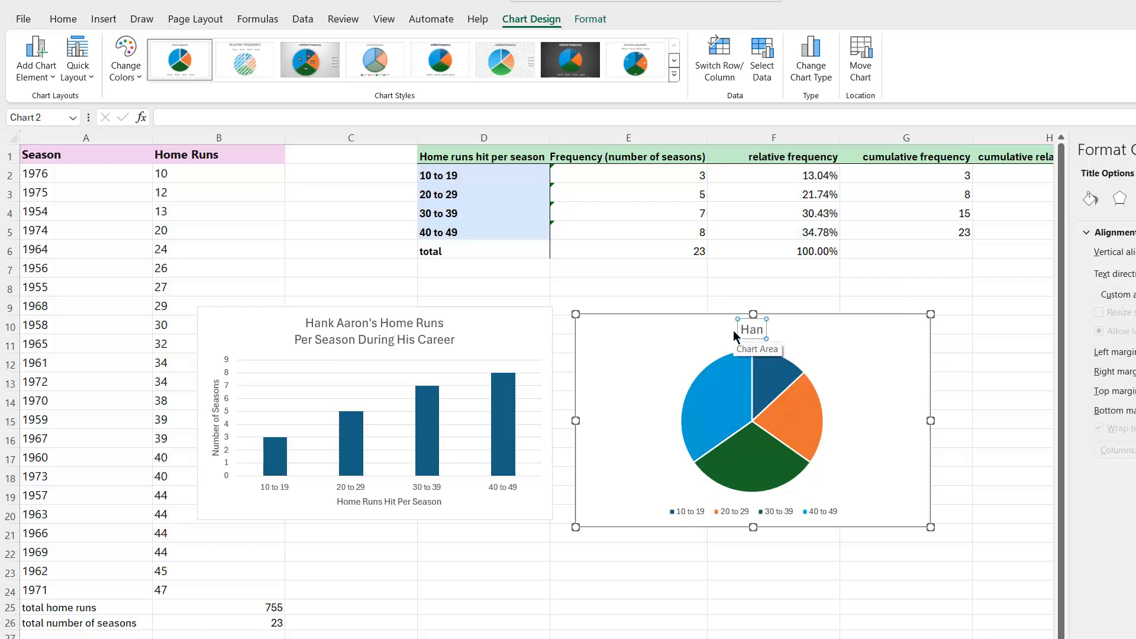
type("k Aaron's")
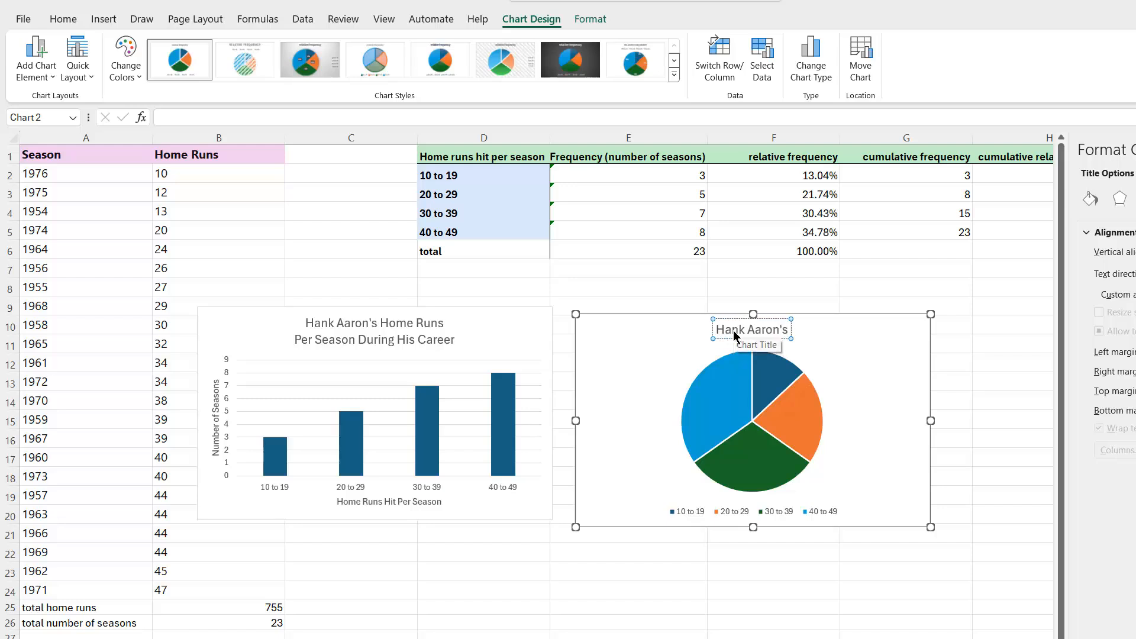
type(" Home Runs")
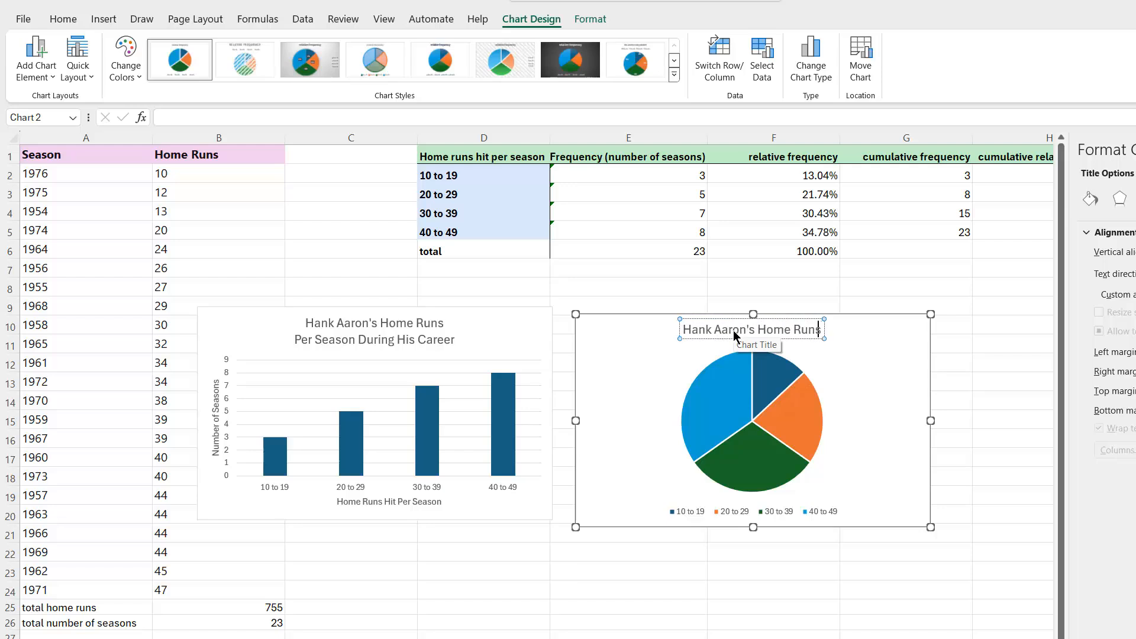
type(" P")
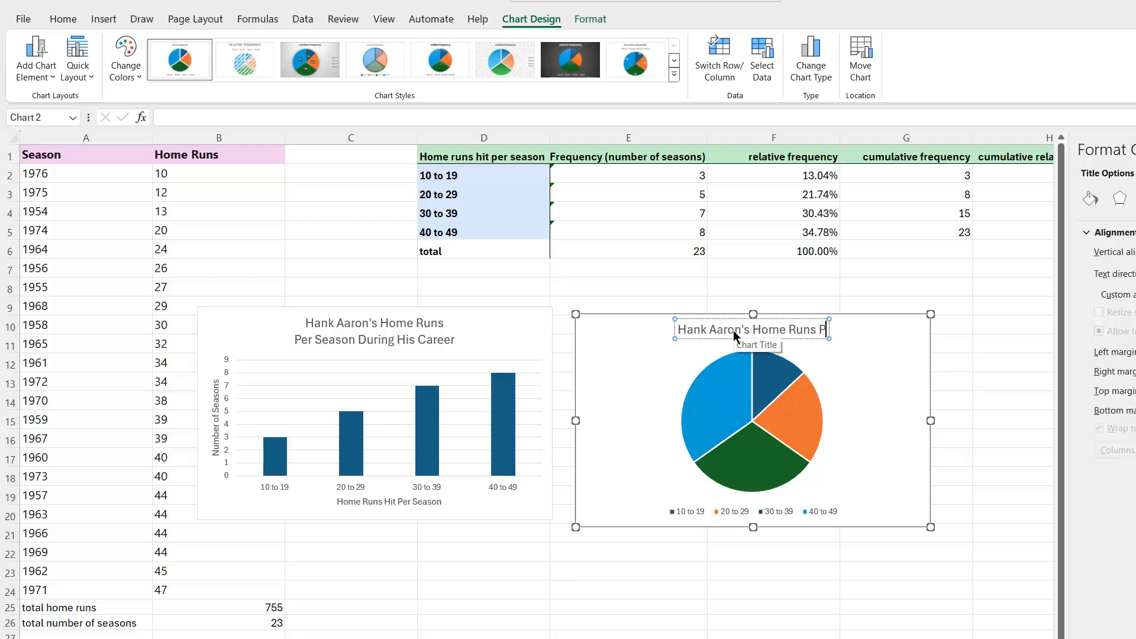
type("er Sea")
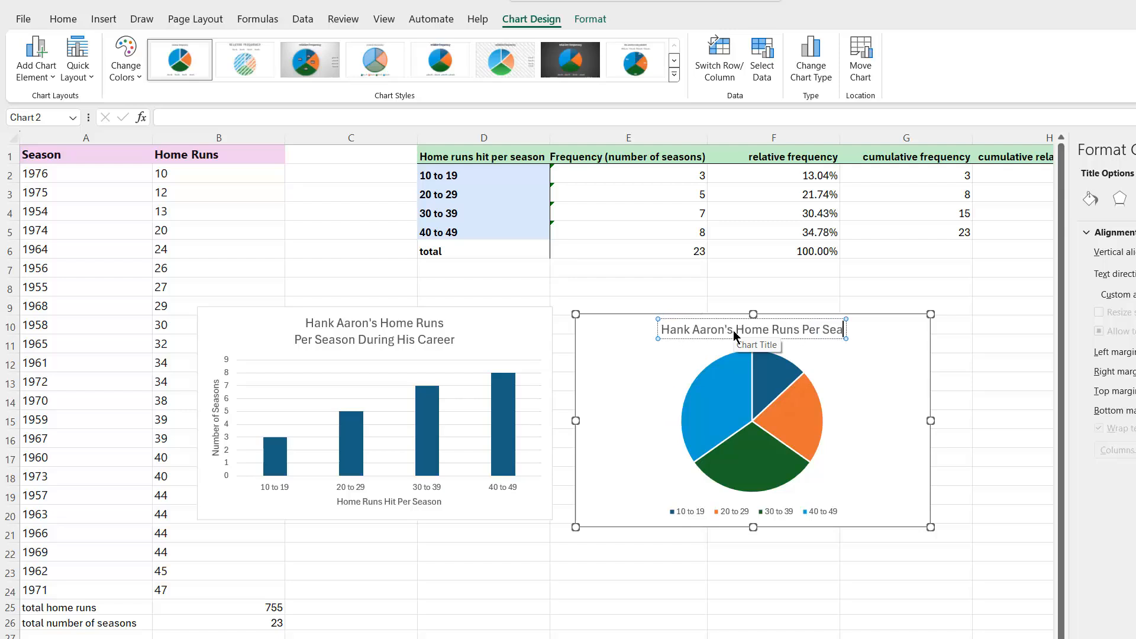
type("son")
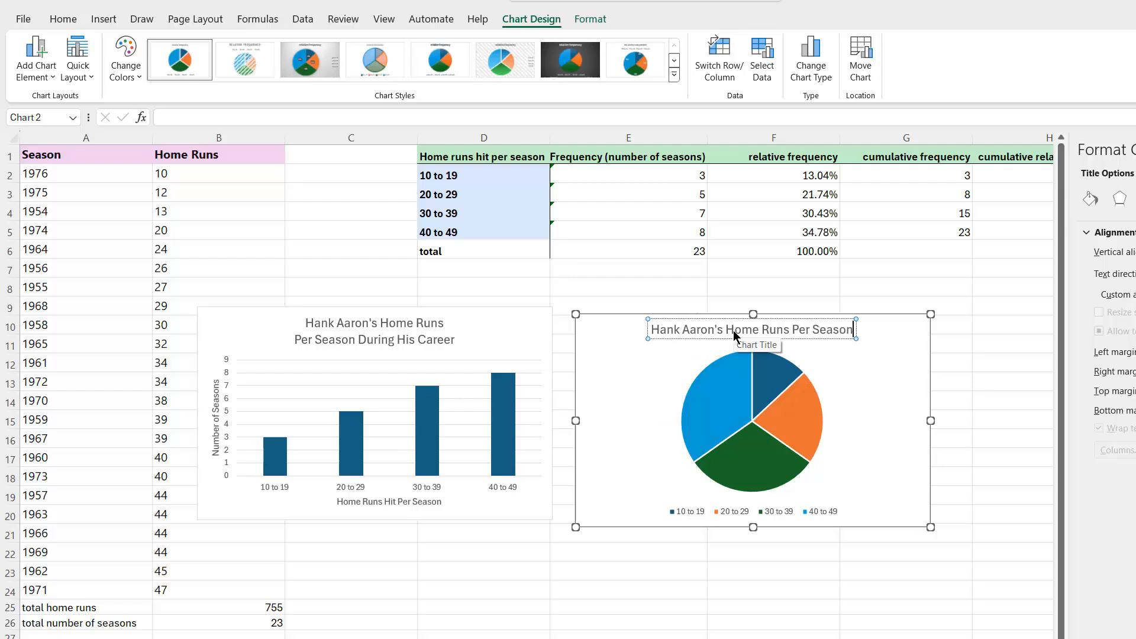
type(" Duri")
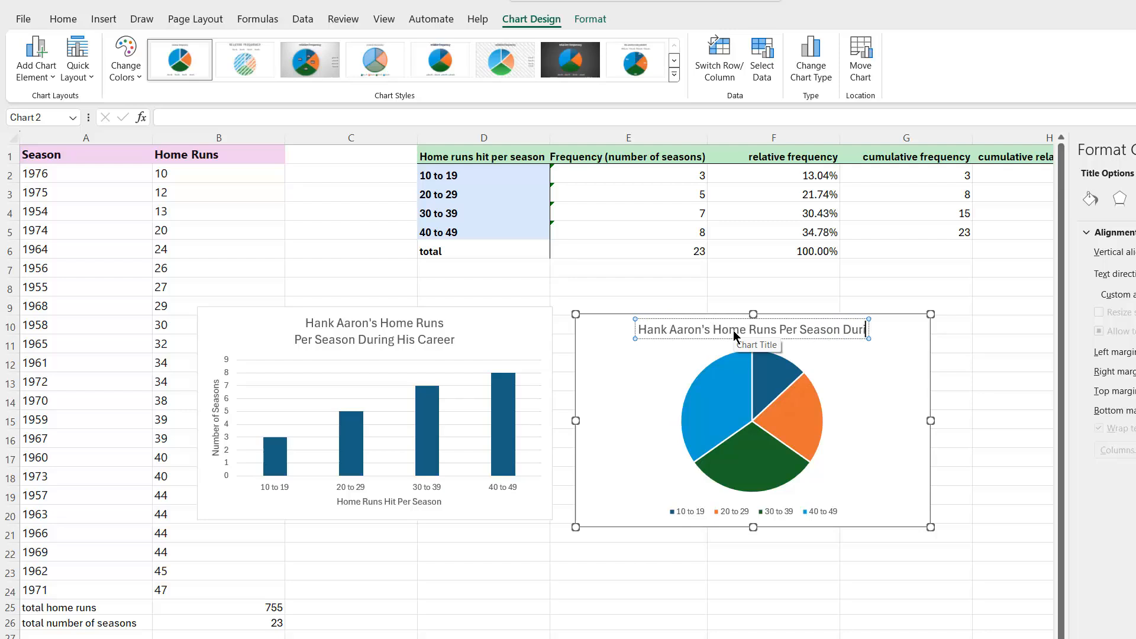
type("ng His C")
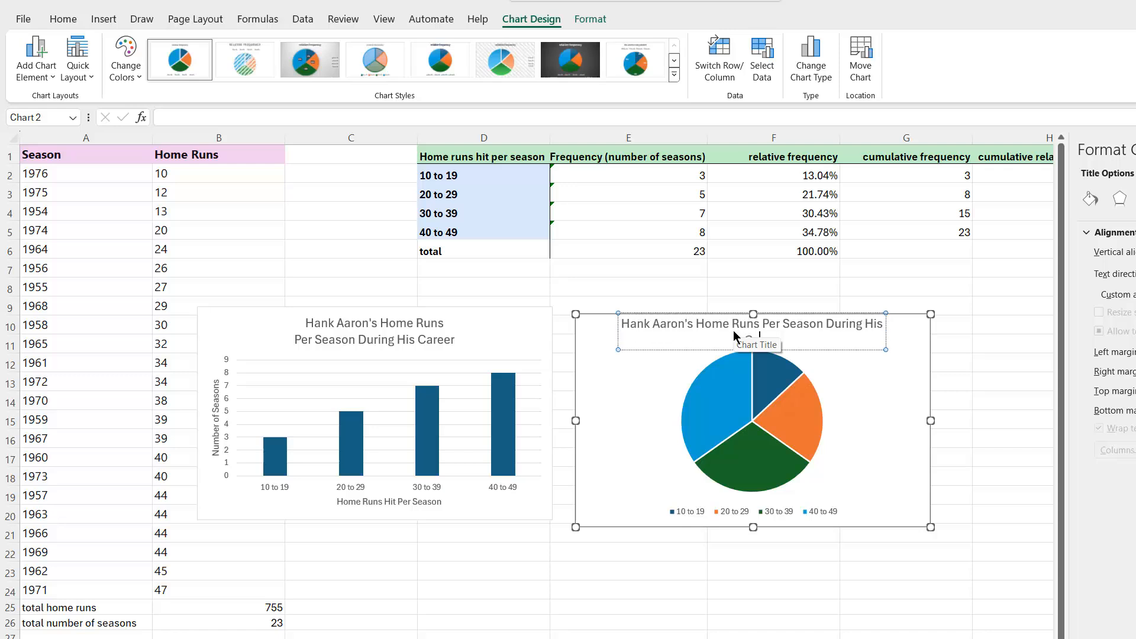
type("areer")
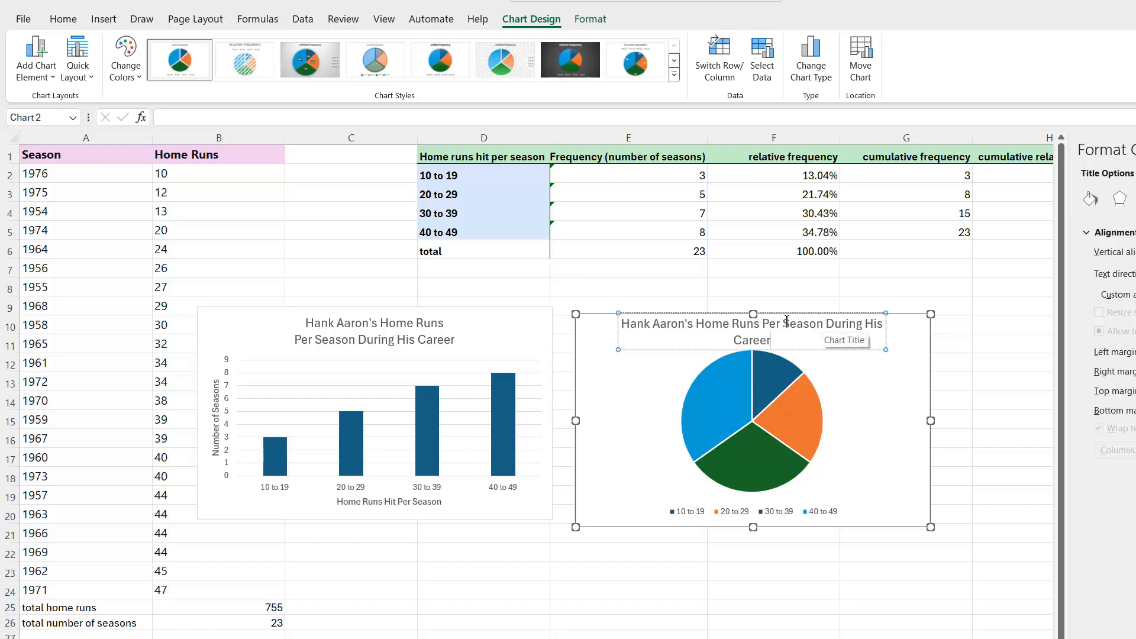
Break the pie chart's title before "Per" so that "Per Season During His Career" forms the second line
left_click(762, 323)
key("Return")
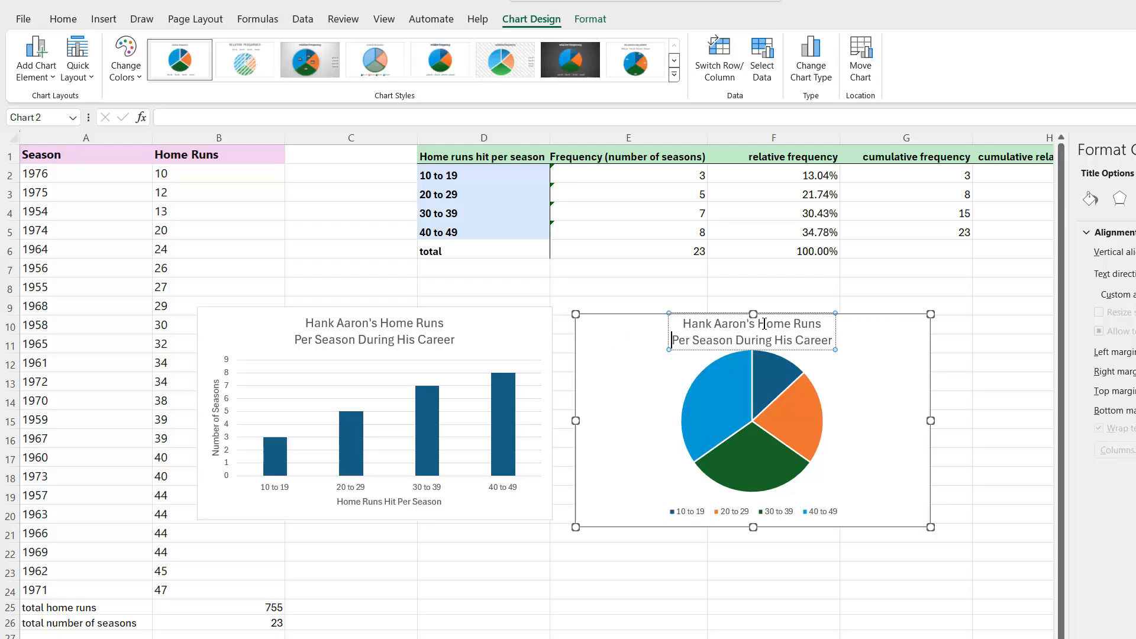
left_click(738, 620)
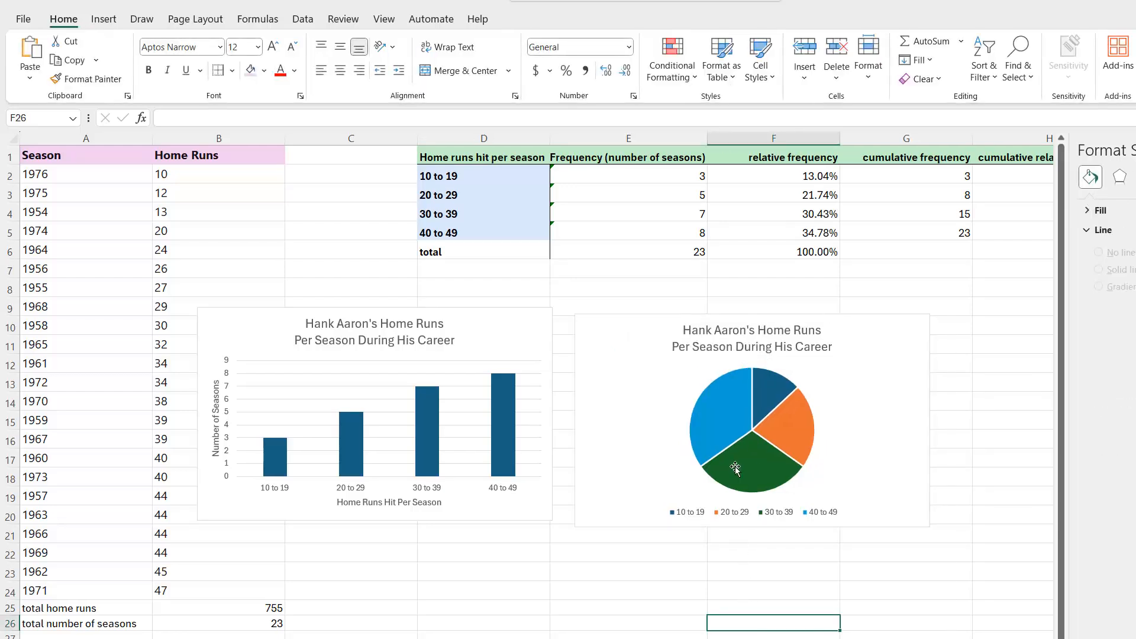
Apply chart Style 8 to the pie chart, with percentage labels on the slices and the legend below the title
mouse_move(727, 424)
mouse_move(766, 397)
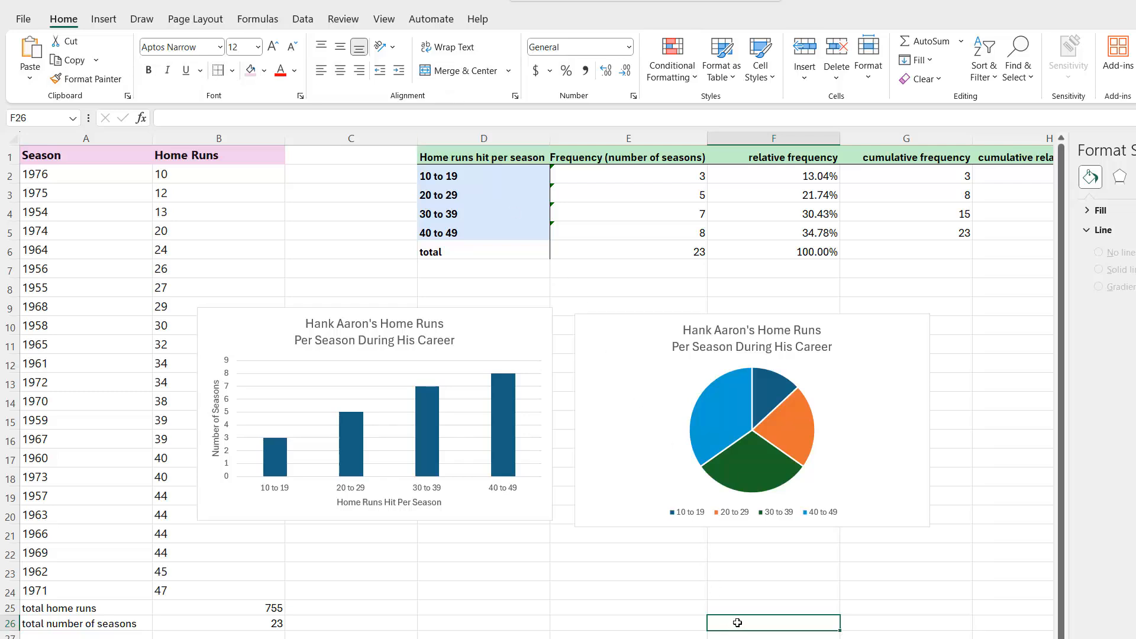
left_click(652, 394)
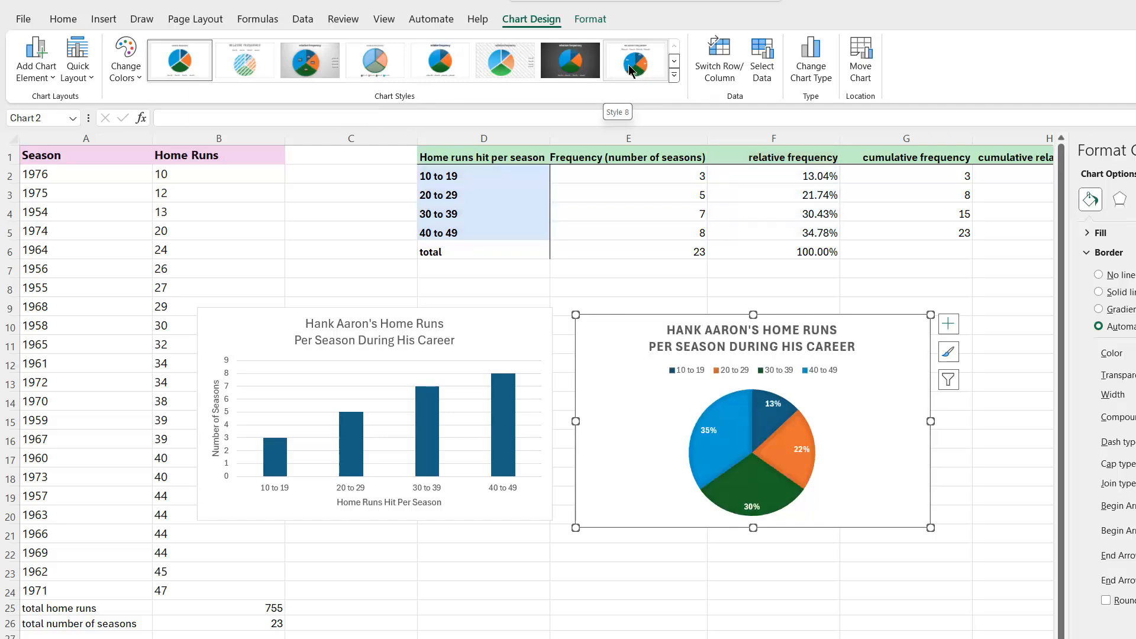
left_click(629, 65)
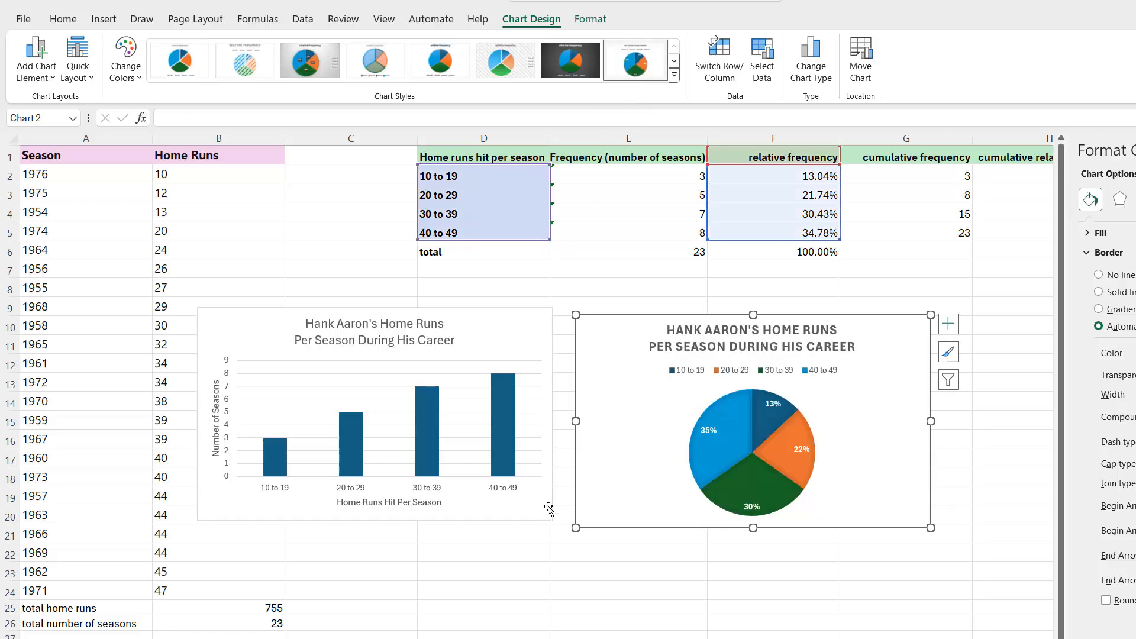
left_click(521, 618)
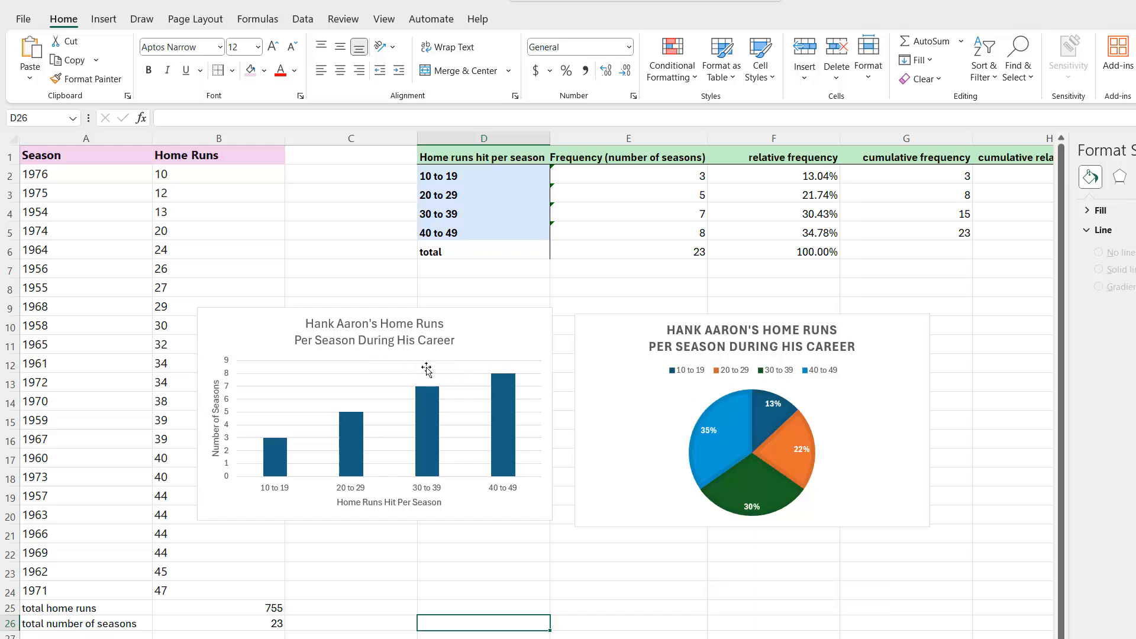
Apply chart Style 5 to the column chart, with a grey gradient background and value labels on the columns
left_click(252, 343)
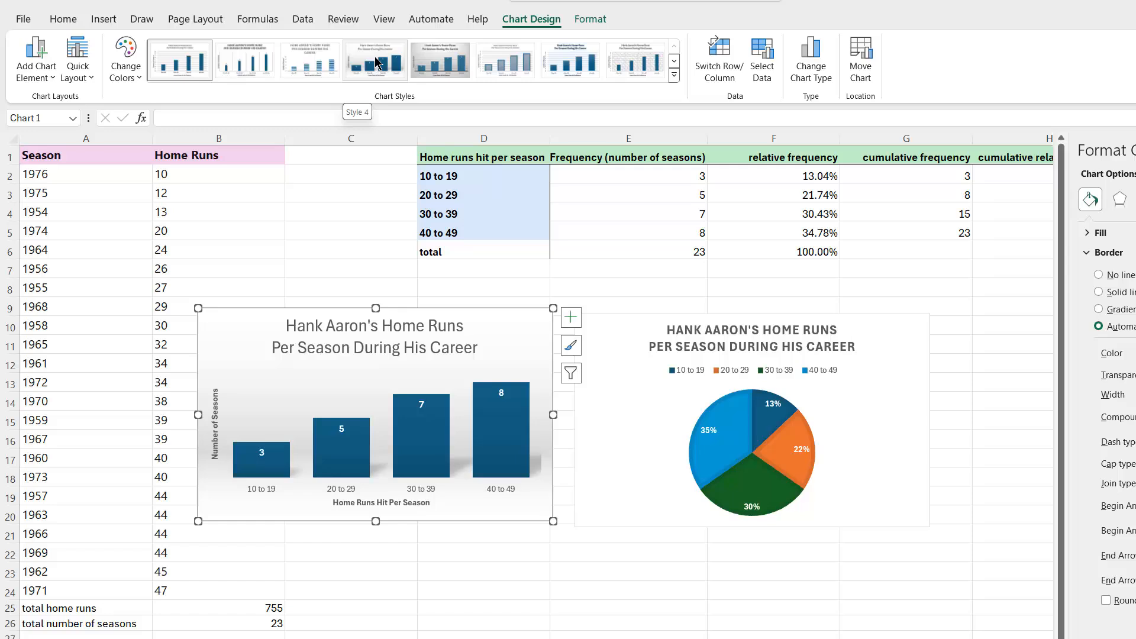
left_click(432, 67)
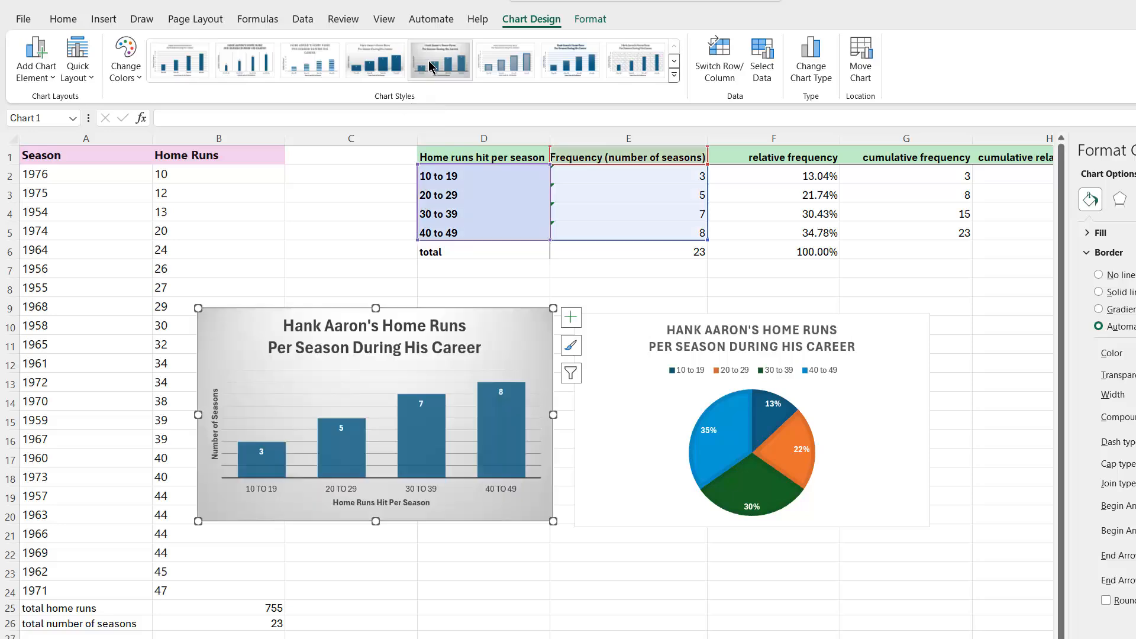
left_click(480, 619)
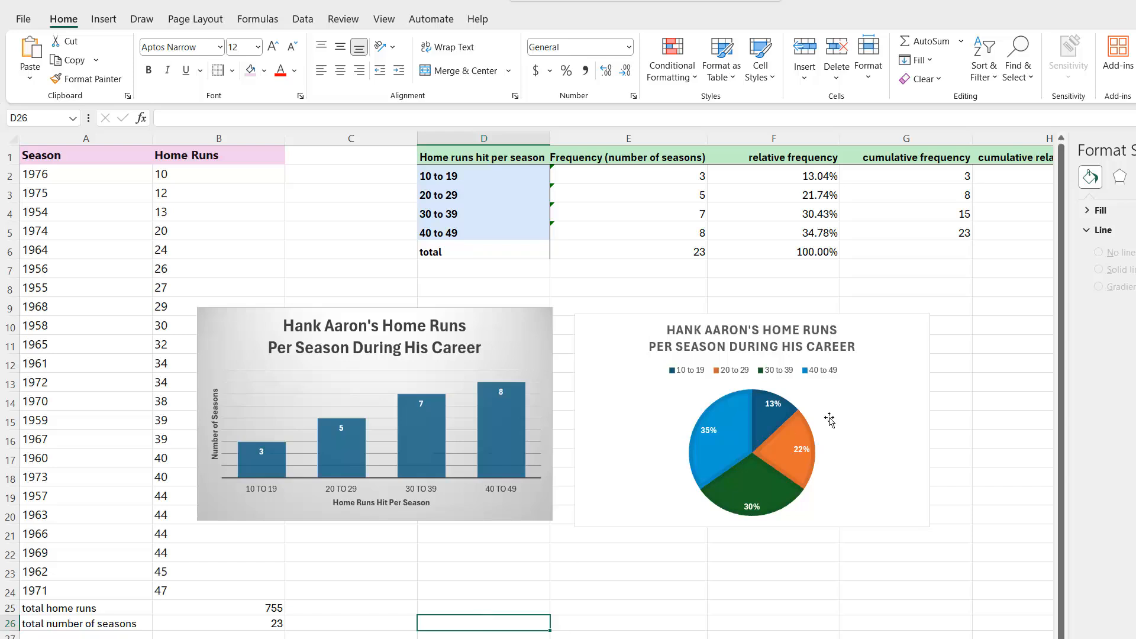
Close the formatting pane and open a new blank document in Microsoft Word
left_click(1134, 151)
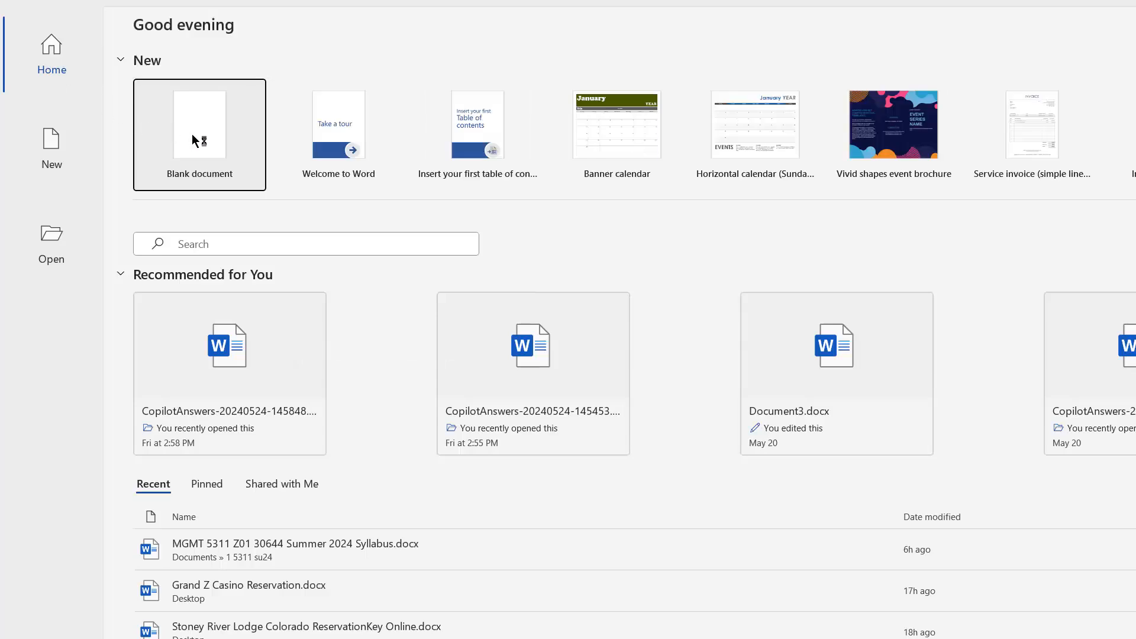
left_click(192, 135)
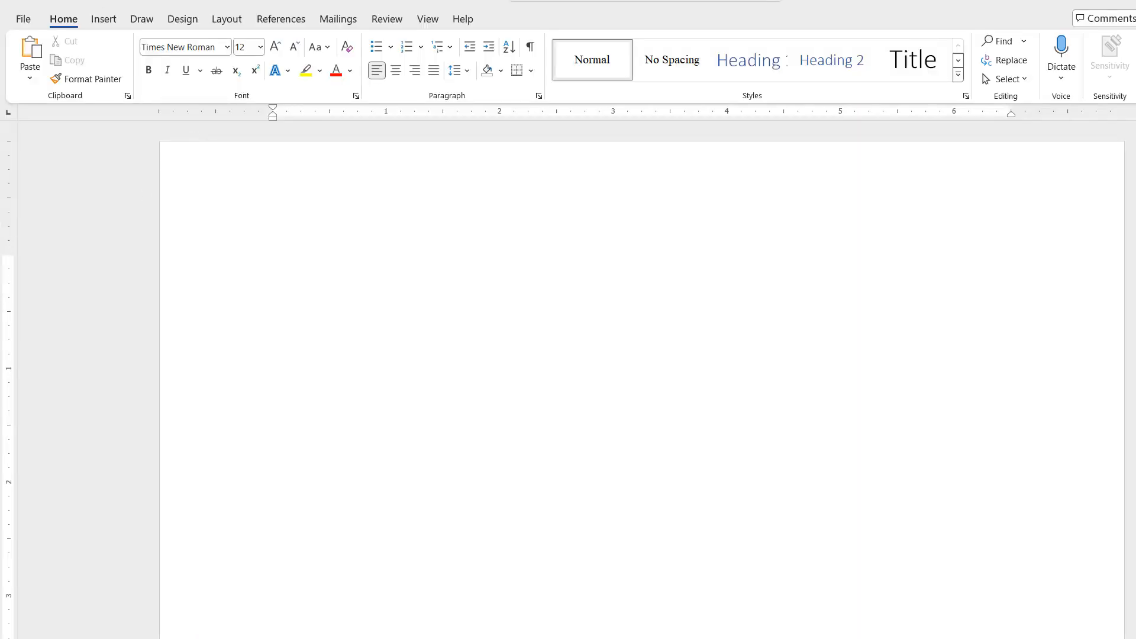
Copy the pie chart from the Excel workbook and paste it into the blank Word document as a picture
mouse_move(0, 223)
left_click(0, 172)
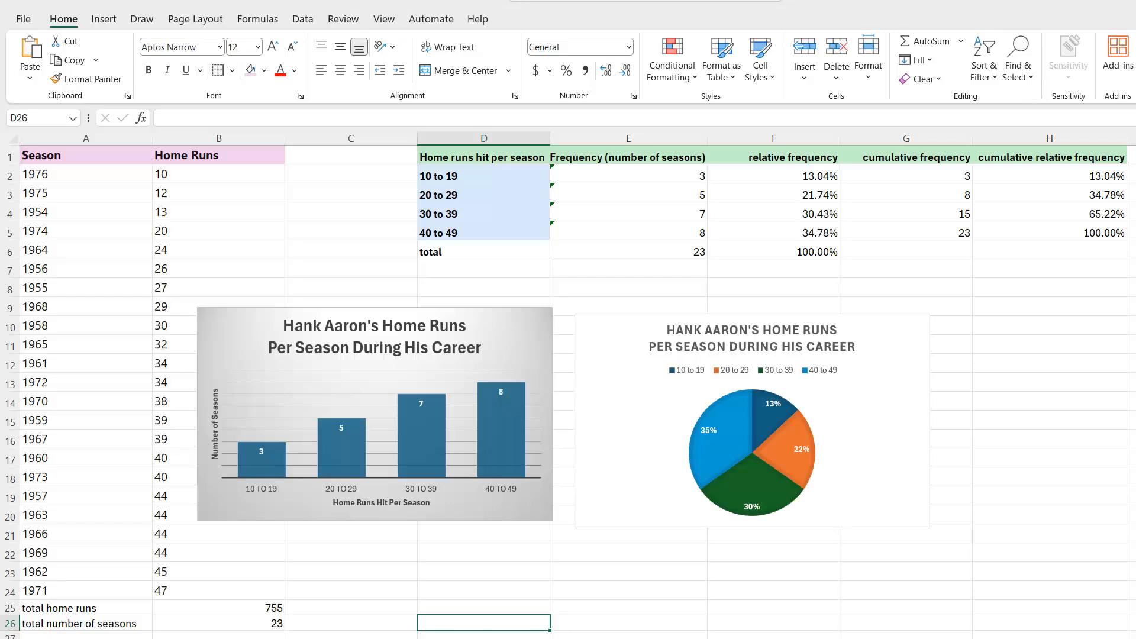
left_click(619, 400)
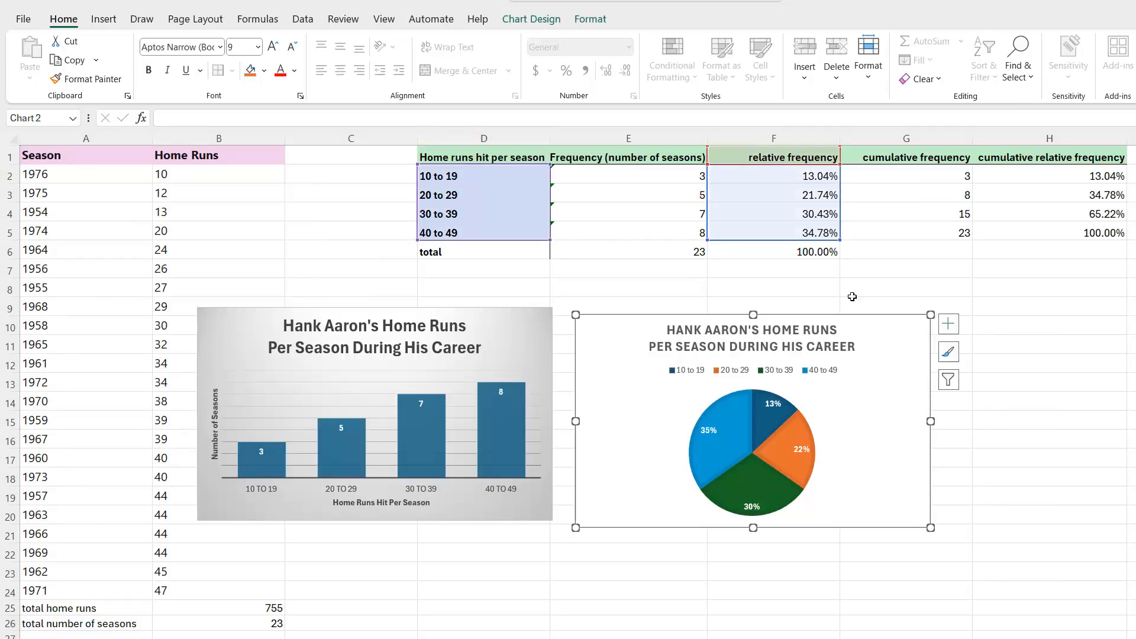
right_click(618, 400)
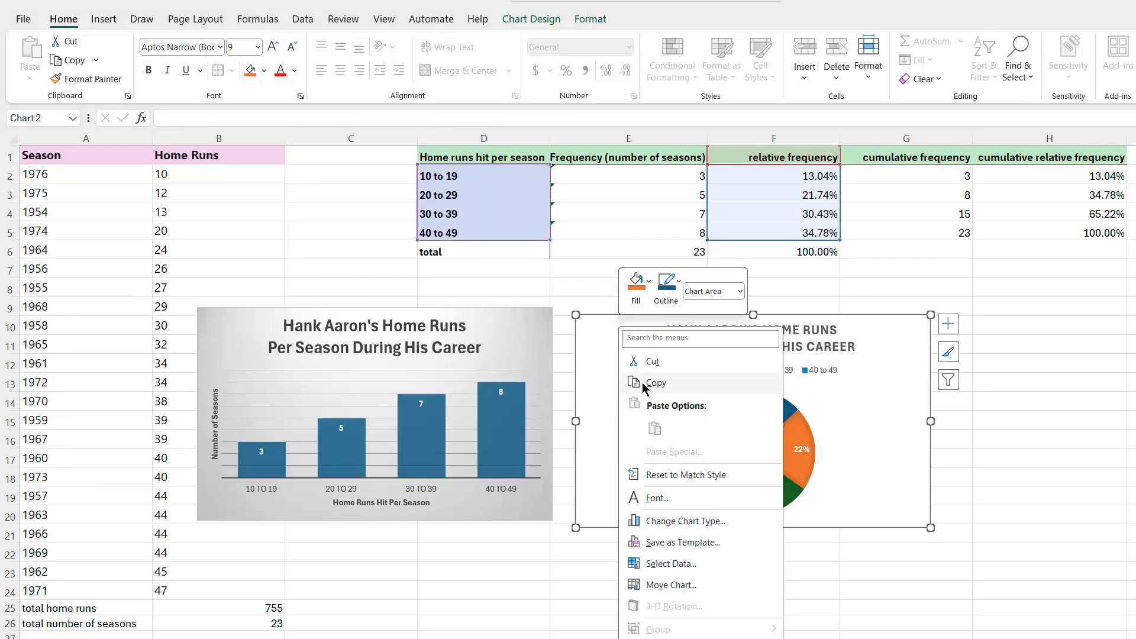
left_click(650, 382)
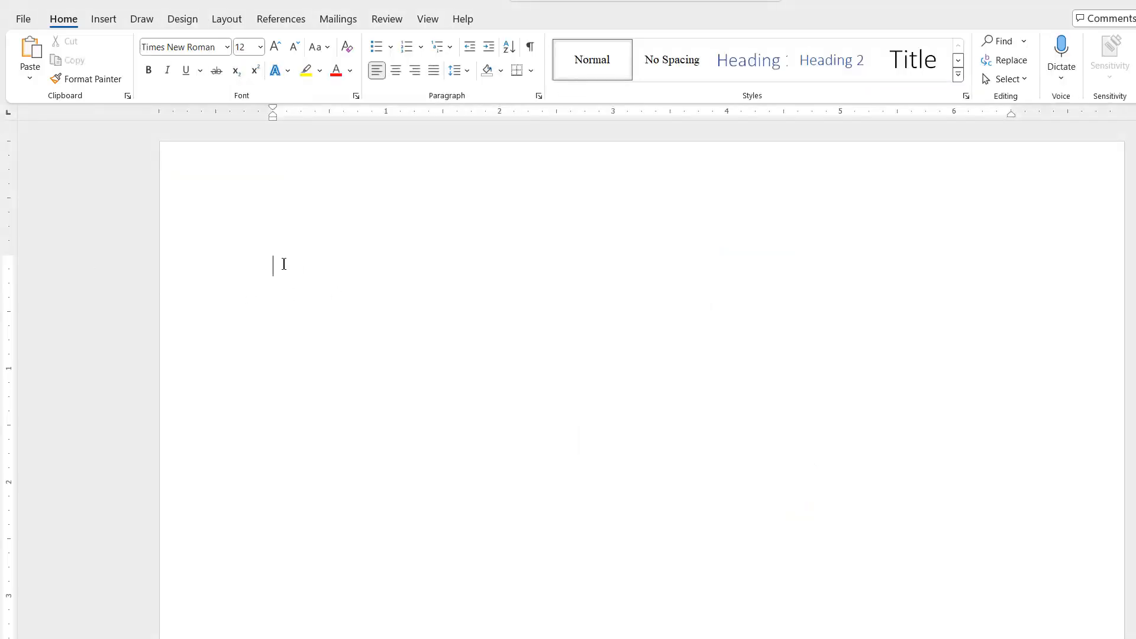
right_click(280, 263)
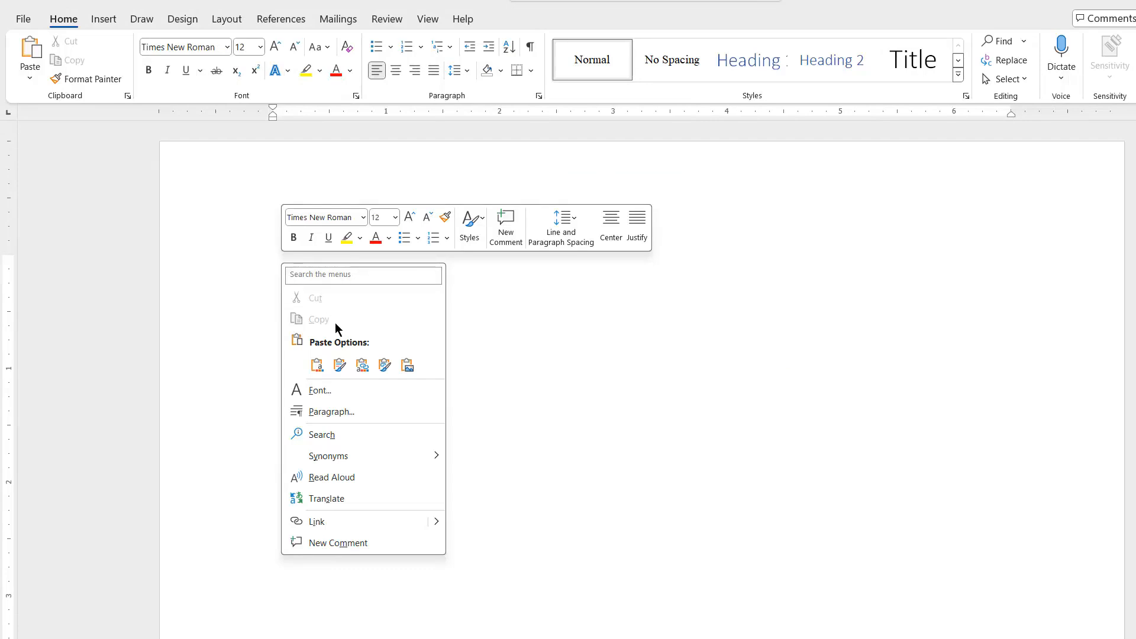
left_click(317, 365)
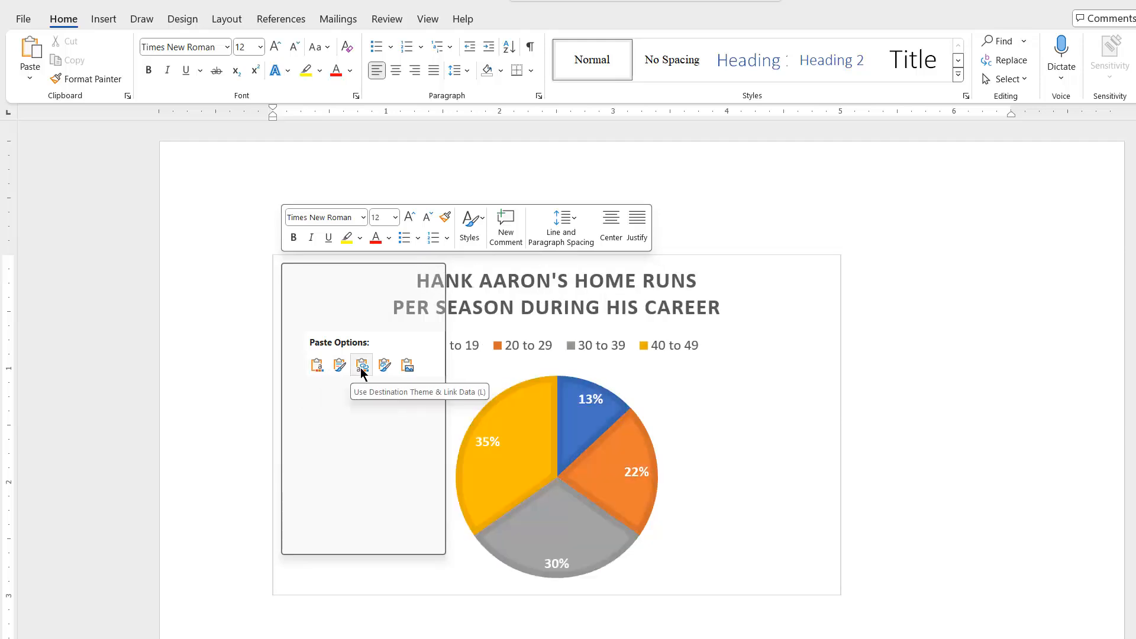
left_click(407, 366)
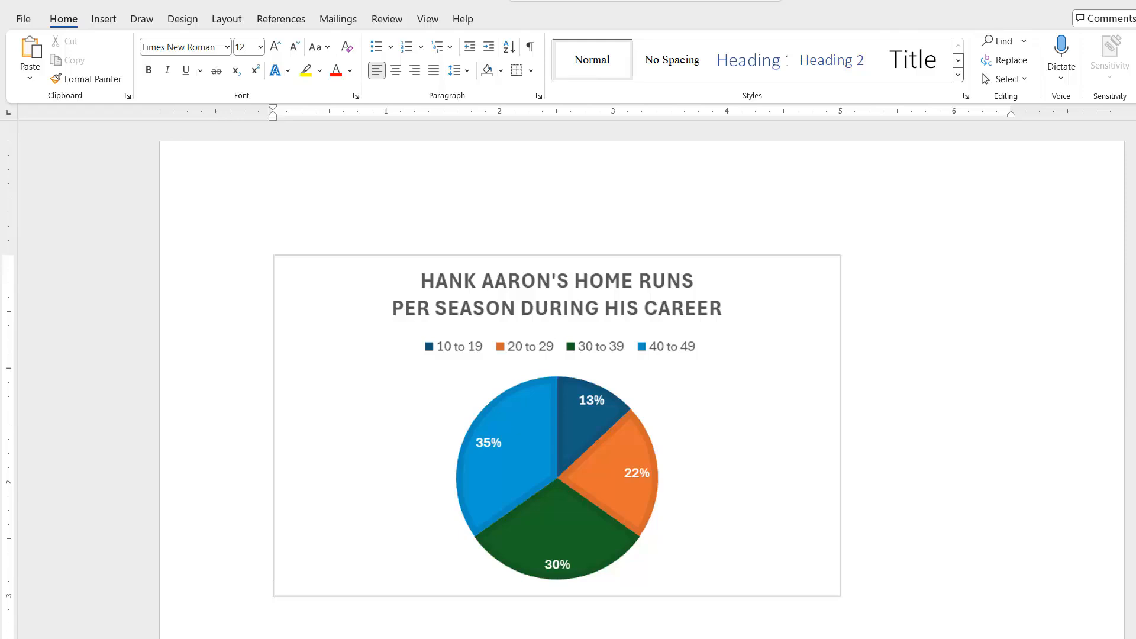
Switch back to the Excel workbook containing the two charts
key("alt+Tab")
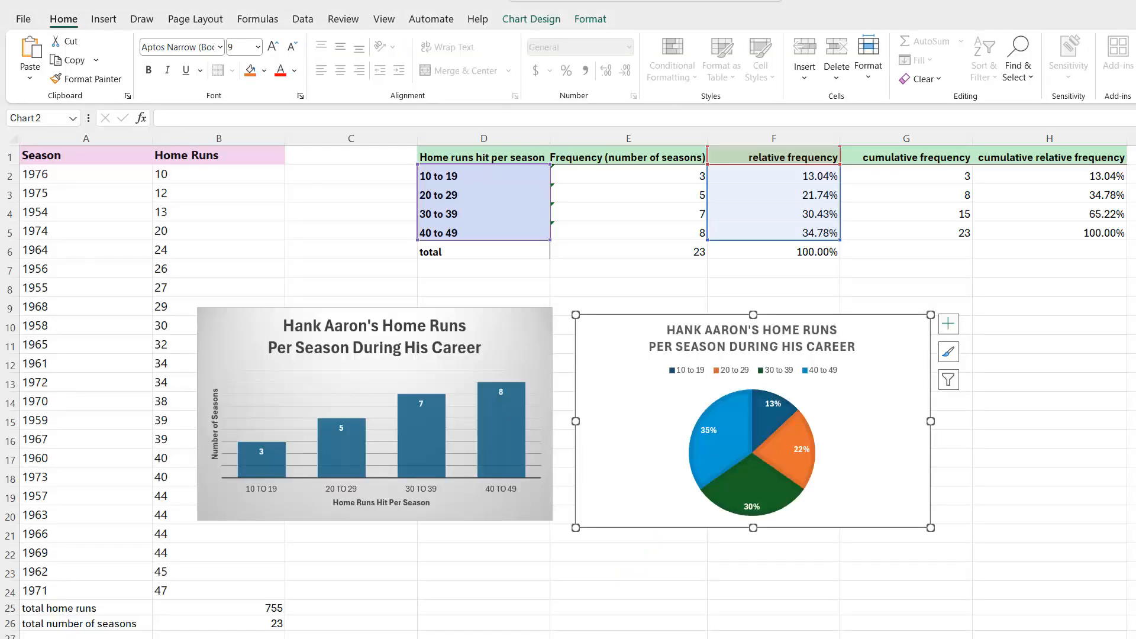